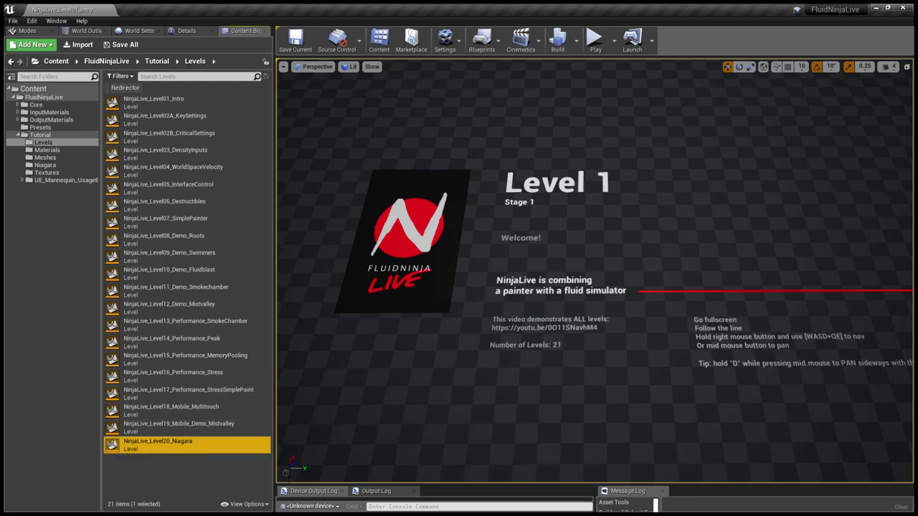
- Open the NinjaLive_Level20_Niagara level and bring Stage 2A into the fullscreen viewport
double_click(184, 449)
key(F11)
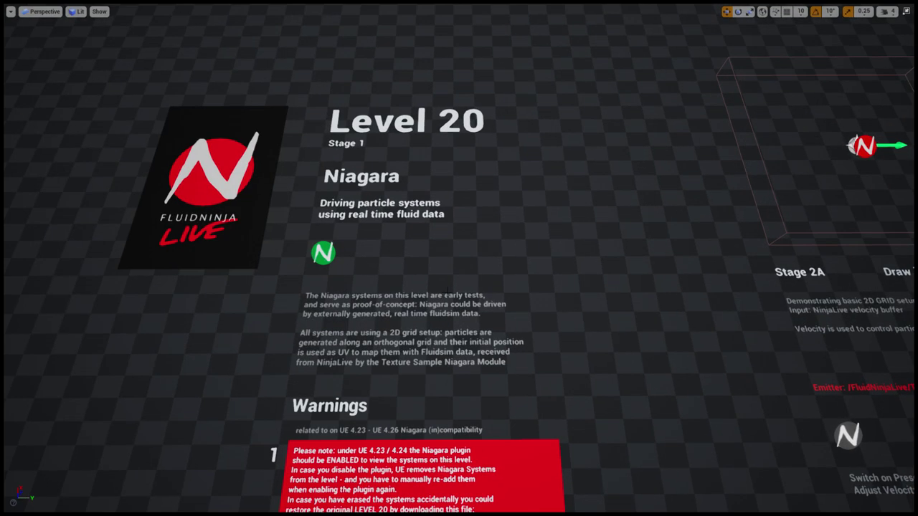
key(d)
mouse_move(482, 208)
right_down()
mouse_move(459, 215)
mouse_move(500, 213)
mouse_move(495, 201)
mouse_move(475, 211)
right_up()
key(w)
key(s)
- Play the level, paint fluid strokes in the Stage 2A sim area, and stop the play session
key(alt+p)
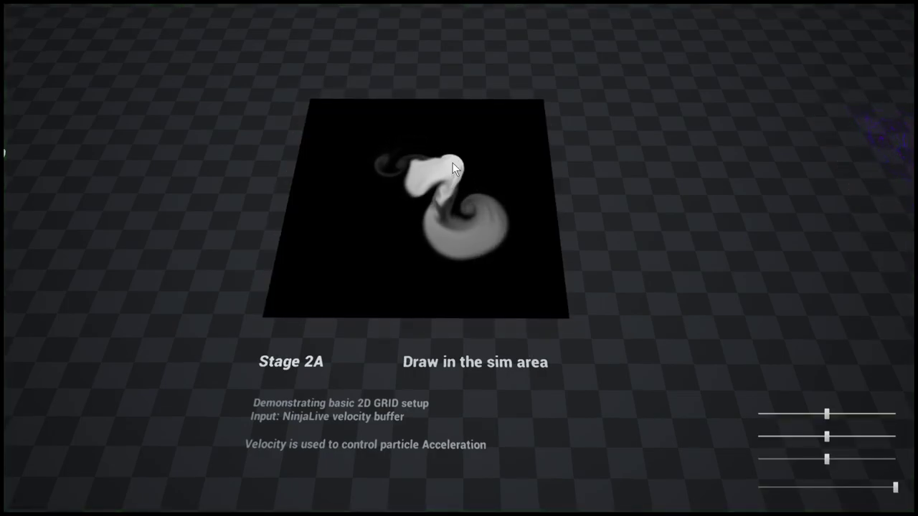
key(d)
mouse_move(449, 177)
right_down()
mouse_move(419, 172)
mouse_move(449, 175)
mouse_move(451, 188)
right_up()
key(w)
mouse_move(495, 197)
mouse_down()
mouse_move(416, 127)
mouse_move(512, 119)
mouse_move(451, 213)
mouse_move(473, 185)
mouse_move(445, 143)
mouse_move(462, 151)
mouse_up()
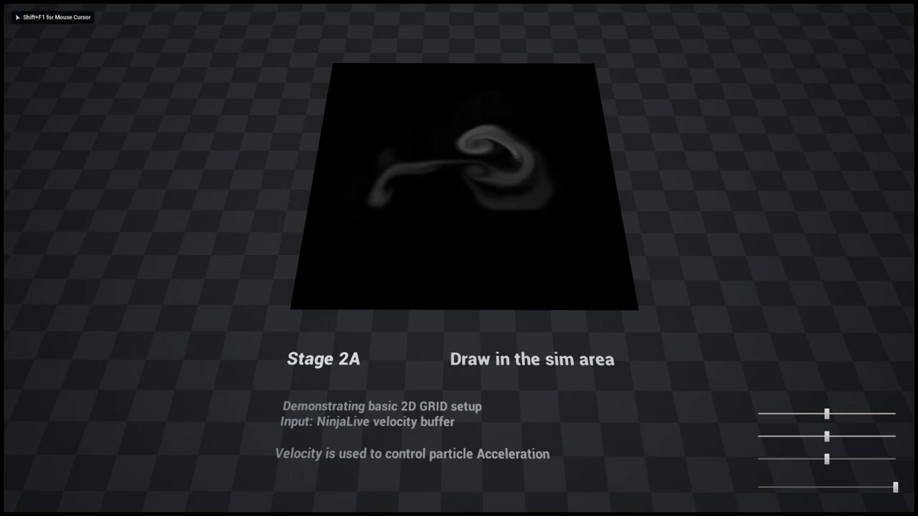
key(s)
right_drag(461, 172, 459, 195)
key(Escape)
- Enable the preset manager actor below Stage 2A and paint a stroke in the sim area during play
key(s)
key(w)
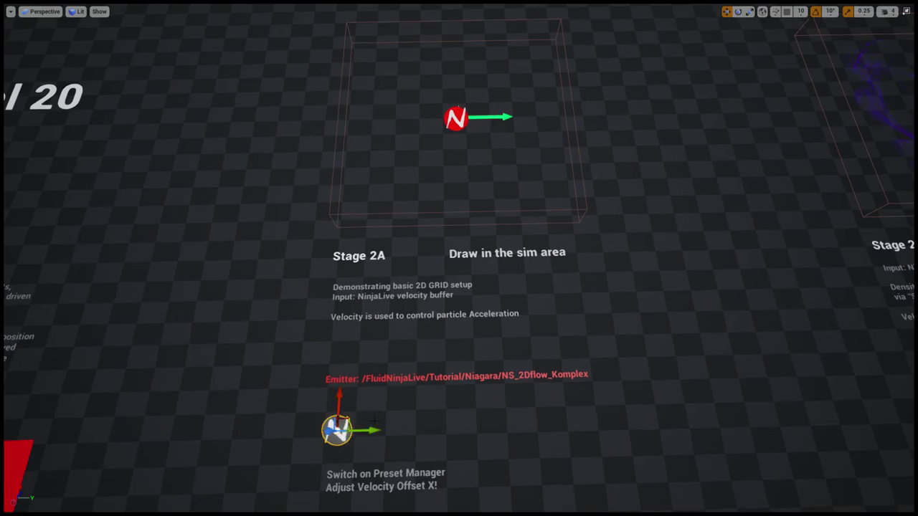
key(F11)
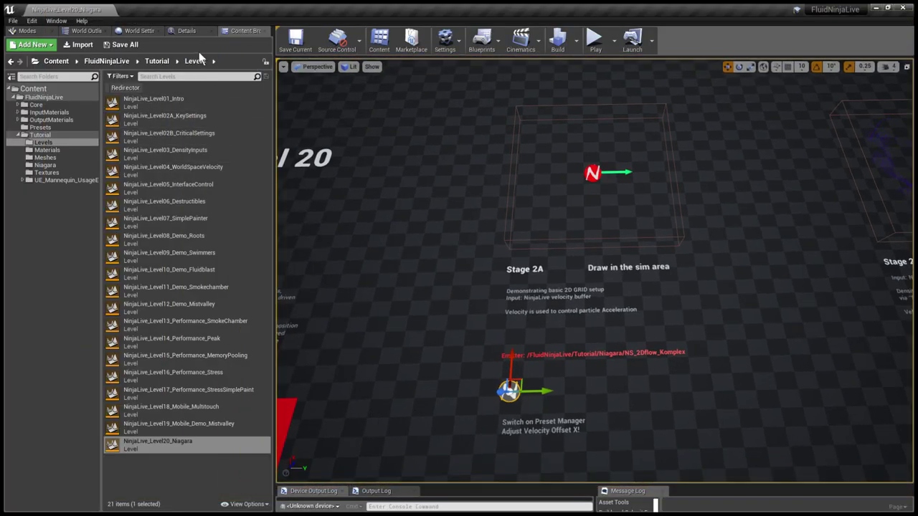
click(188, 31)
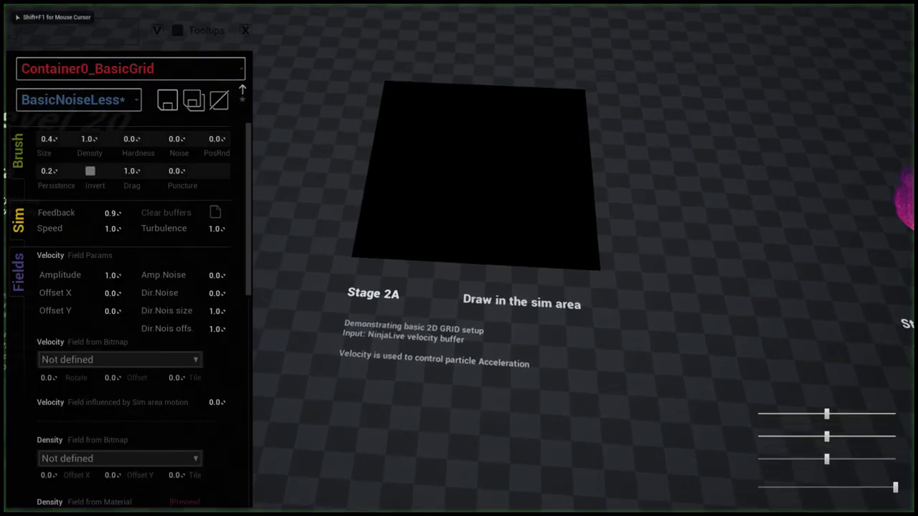
key(w)
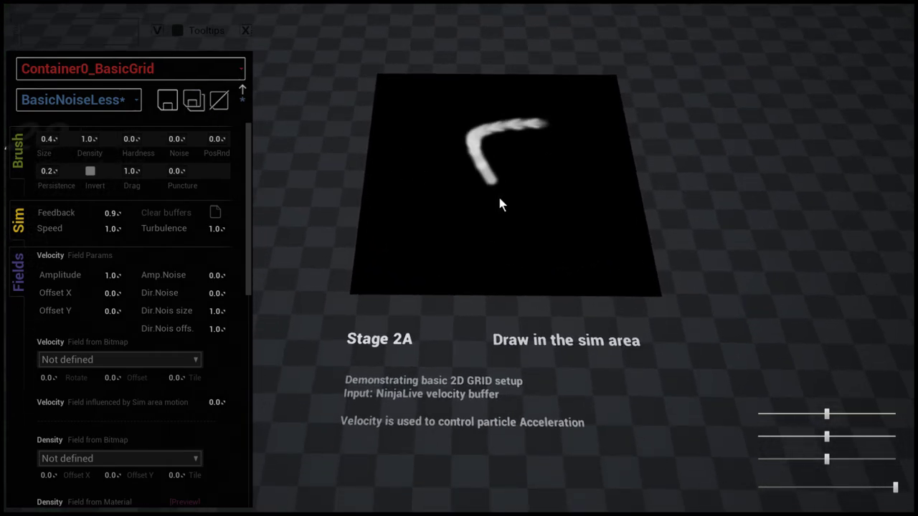
mouse_move(500, 204)
mouse_down()
mouse_move(527, 190)
mouse_move(514, 169)
mouse_move(466, 152)
mouse_move(479, 136)
mouse_move(529, 120)
mouse_up()
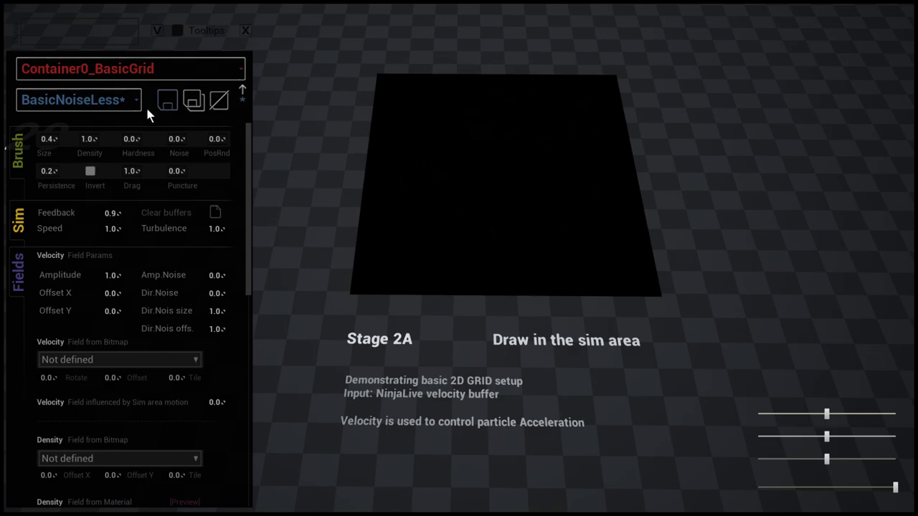
- Set the output material of Container0_BasicGrid to MI_VelocityBuffer and paint strokes in the sim area
drag(249, 262, 245, 384)
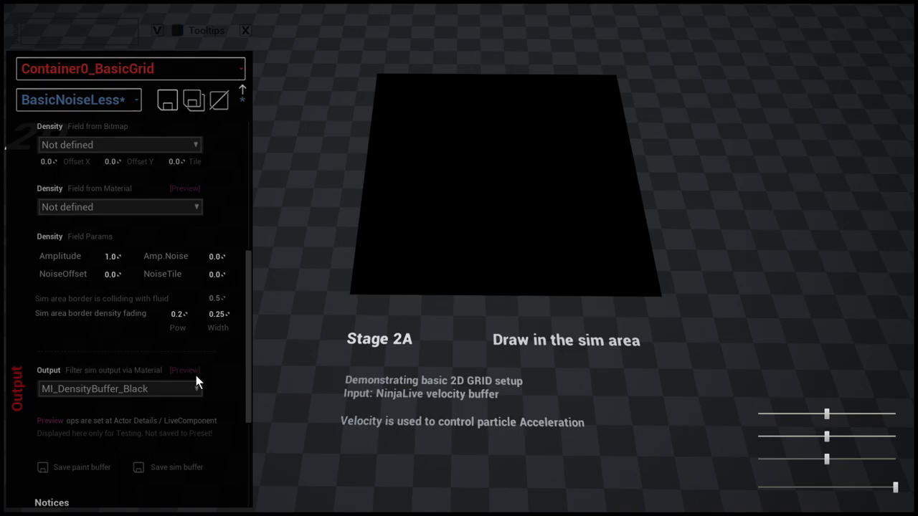
scroll(144, 373, down, 1)
click(136, 346)
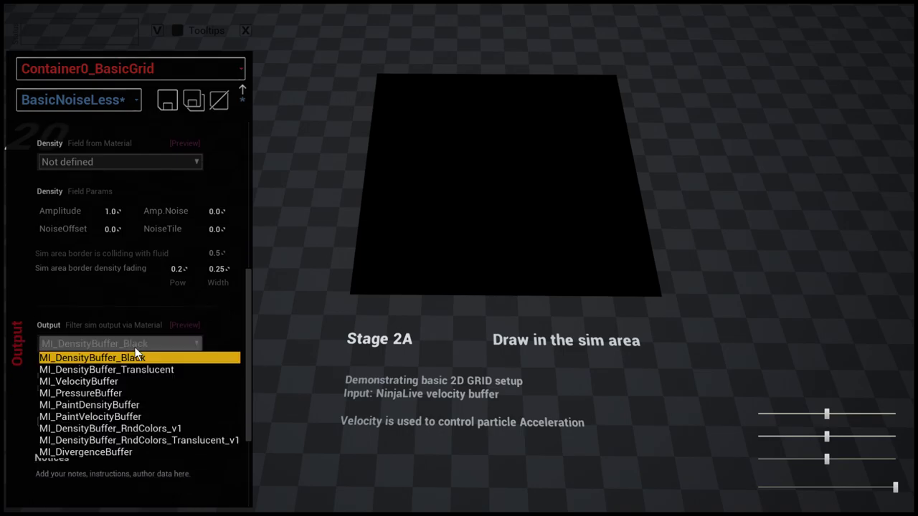
click(113, 383)
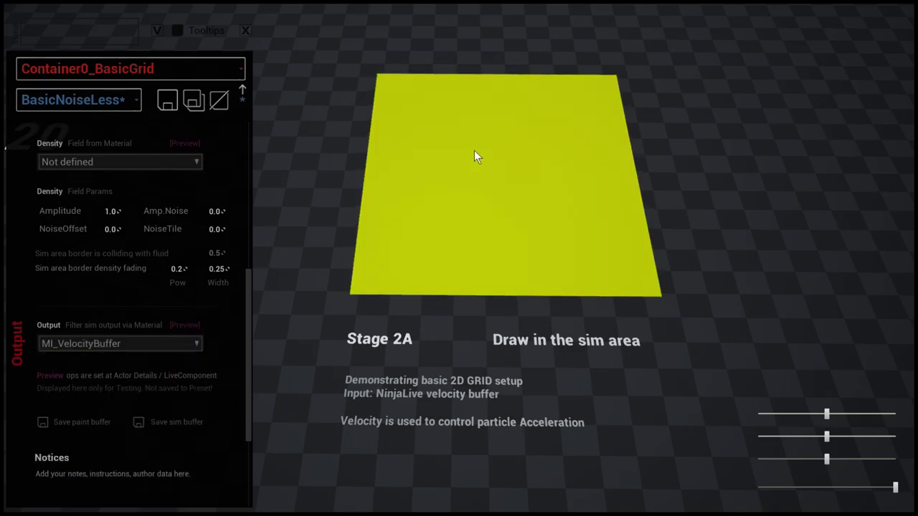
mouse_move(532, 129)
mouse_down()
mouse_move(465, 183)
mouse_move(506, 192)
mouse_move(492, 211)
mouse_move(469, 159)
mouse_move(479, 237)
mouse_move(471, 147)
mouse_move(501, 154)
mouse_move(492, 193)
mouse_move(536, 138)
mouse_move(518, 215)
mouse_move(520, 146)
mouse_move(511, 217)
mouse_move(420, 180)
mouse_up()
- Switch the output material to MI_PressureBuffer, paint in the Stage 2A sim area, and end the play session
click(116, 344)
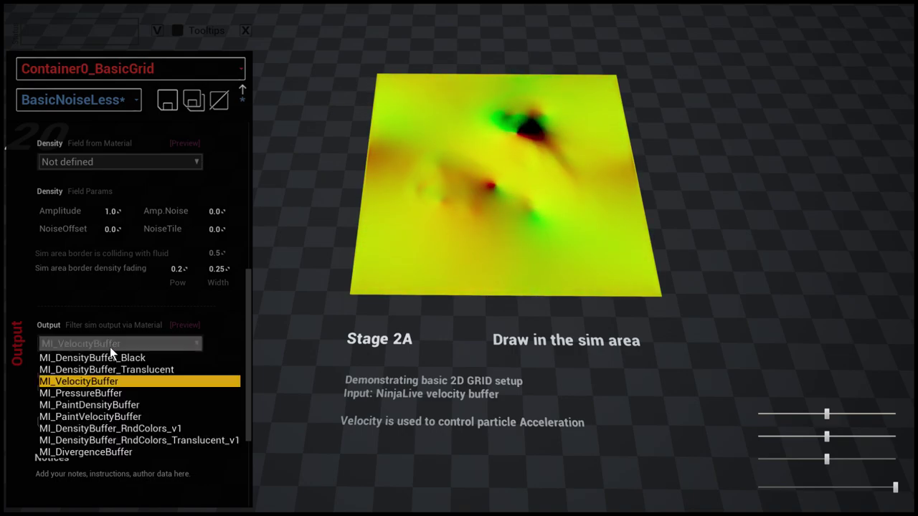
click(99, 392)
mouse_move(489, 158)
mouse_down()
mouse_move(537, 151)
mouse_move(464, 205)
mouse_move(535, 148)
mouse_up()
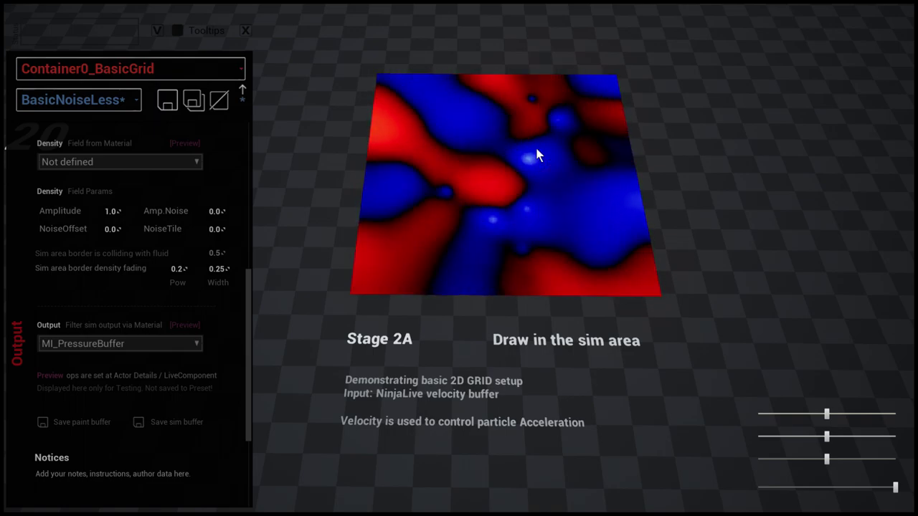
right_click(536, 152)
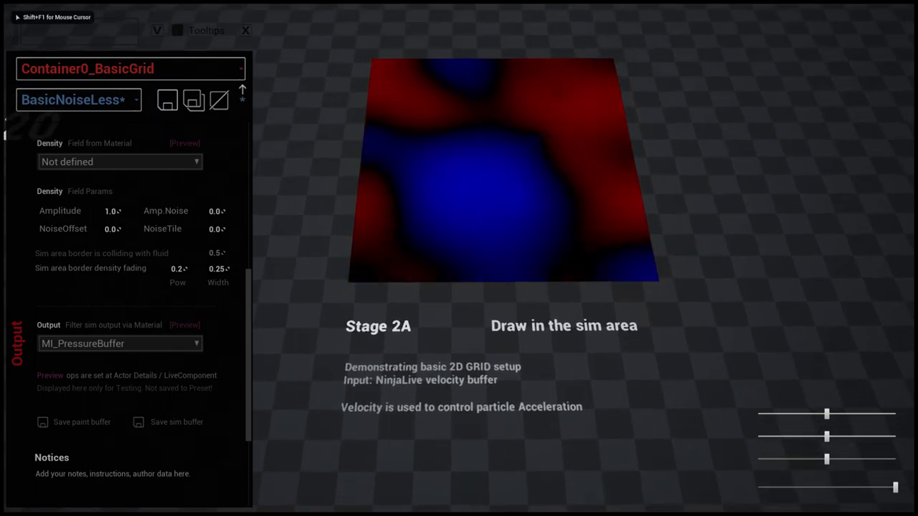
key(shift+F1)
mouse_move(517, 114)
mouse_down()
mouse_move(476, 204)
mouse_move(522, 135)
mouse_up()
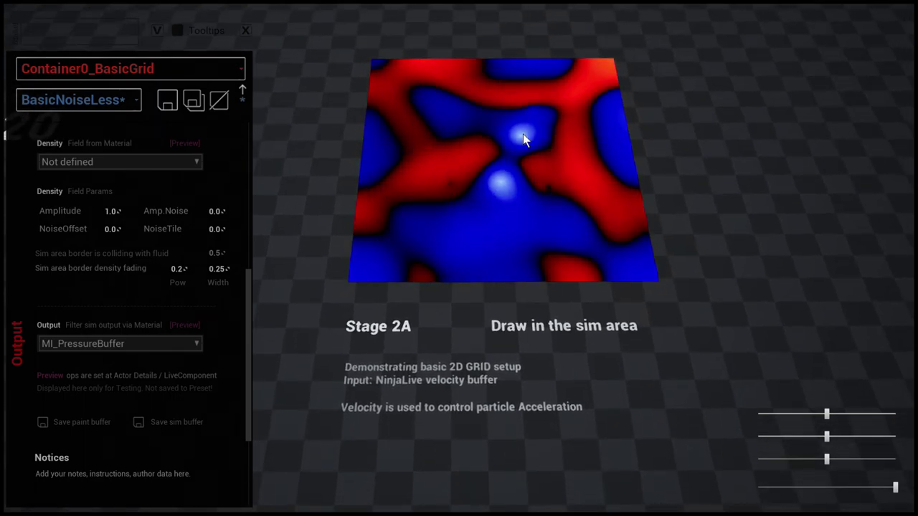
key(Escape)
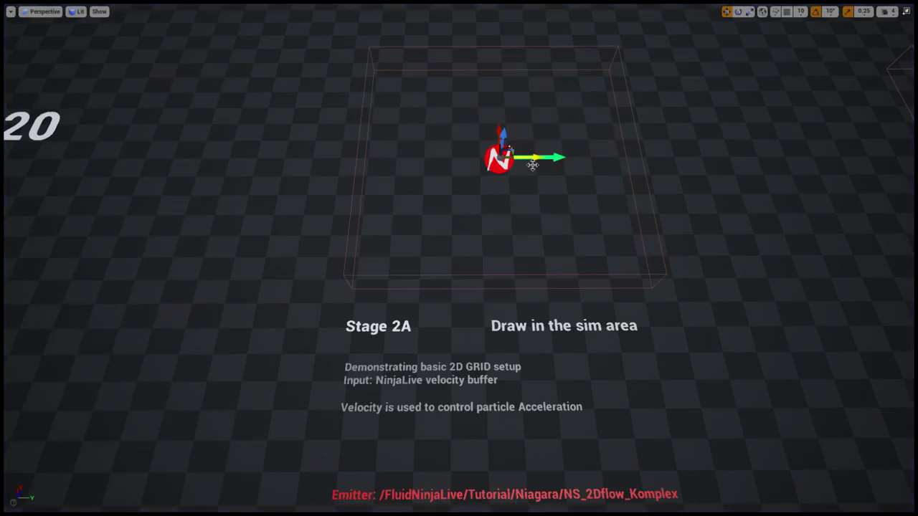
- Make the NS_2Dflow_BasicGridDemo Niagara system at Stage 2A visible and return the viewport to fullscreen
key(F11)
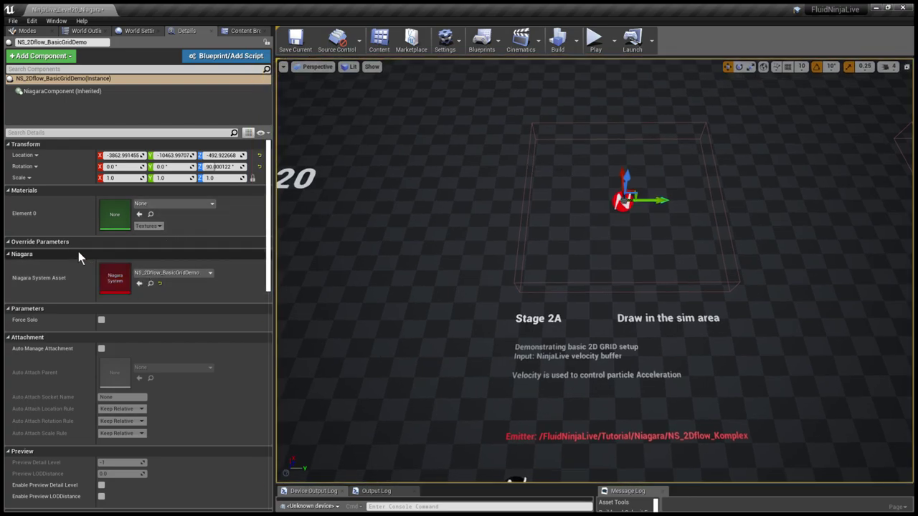
scroll(82, 252, down, 5)
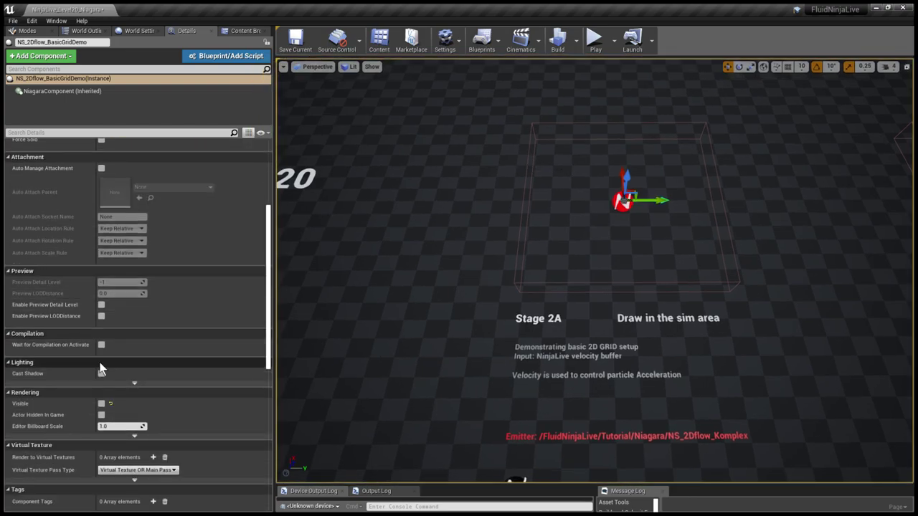
click(101, 402)
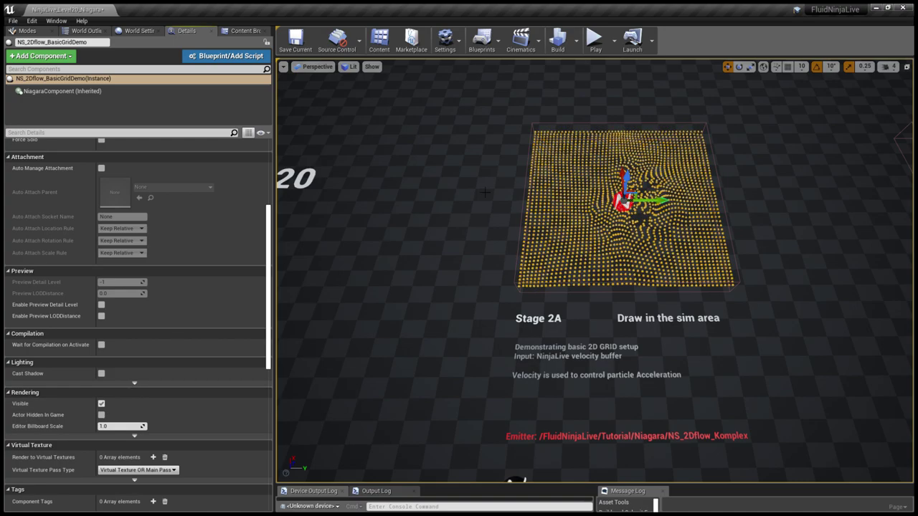
key(Escape)
key(F11)
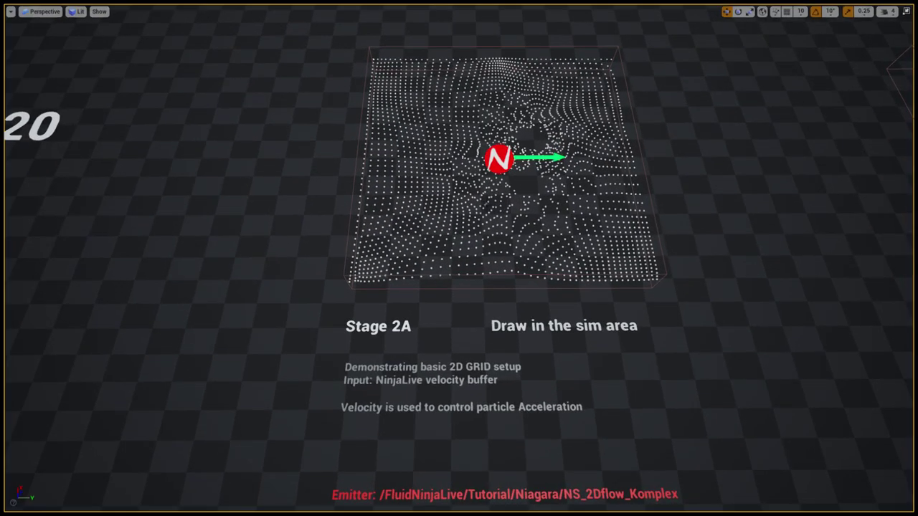
- Play the level and paint across the Stage 2A particle grid to push the particles, restarting play from a closer view
key(alt+p)
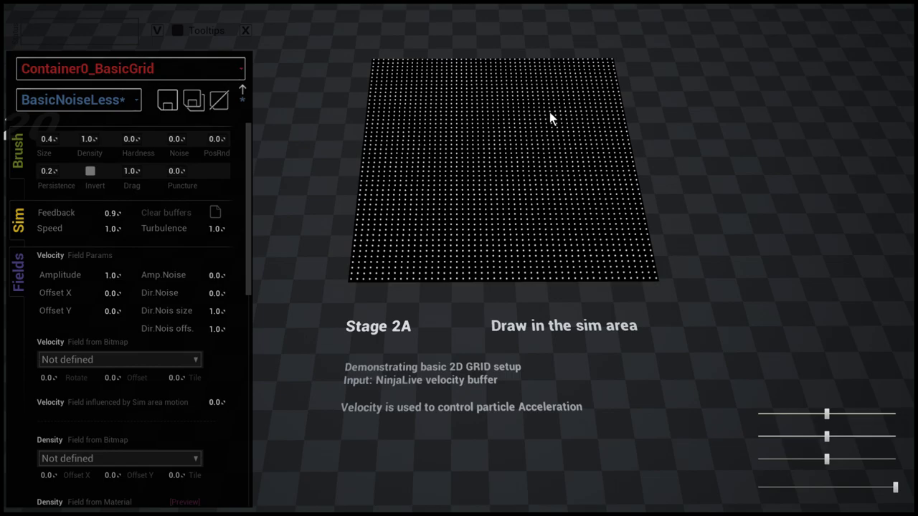
mouse_move(551, 119)
mouse_down()
mouse_move(513, 111)
mouse_move(462, 191)
mouse_move(509, 117)
mouse_up()
key(w)
mouse_move(510, 116)
right_down()
mouse_move(510, 86)
mouse_move(502, 122)
mouse_move(524, 134)
right_up()
key(s)
key(Escape)
key(alt+p)
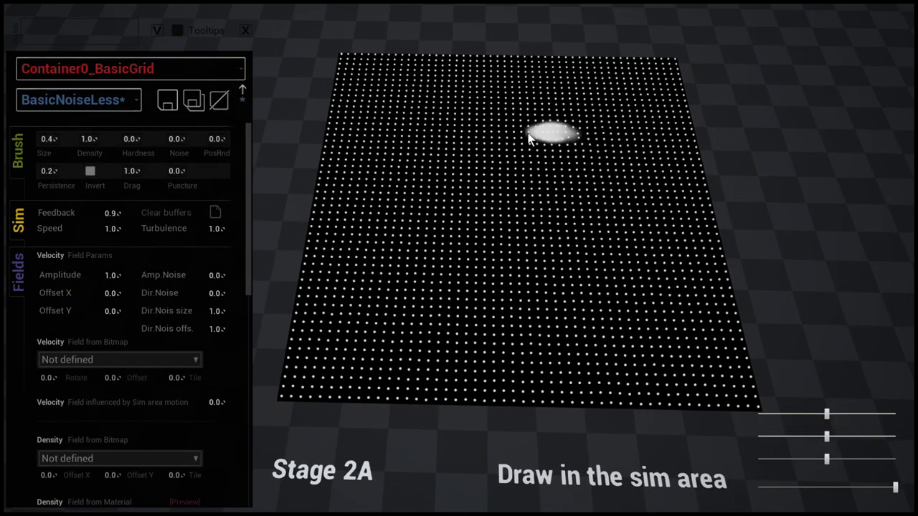
mouse_move(500, 150)
mouse_down()
mouse_move(537, 176)
mouse_move(503, 205)
mouse_move(551, 191)
mouse_move(495, 201)
mouse_up()
- Set the output material to MI_VelocityBuffer and paint through the Stage 2A particle grid, repeating the painting in a fresh play session
drag(250, 279, 246, 436)
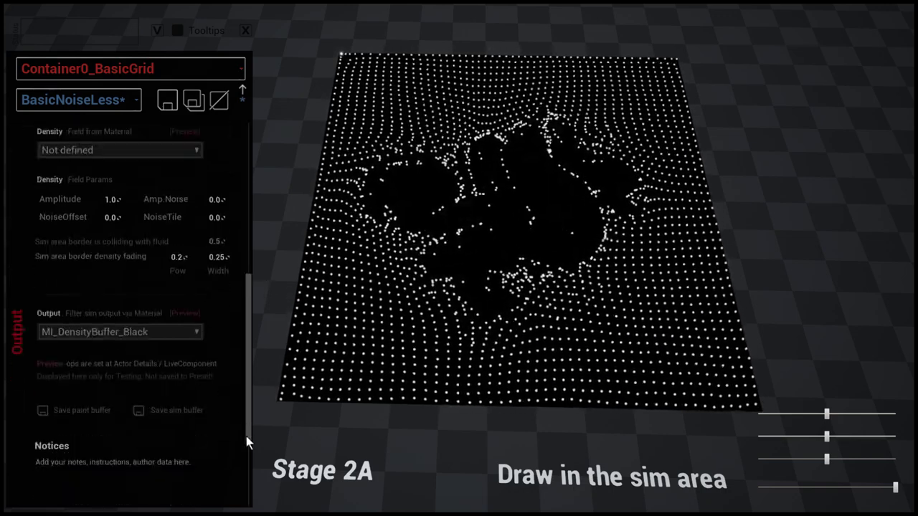
click(129, 324)
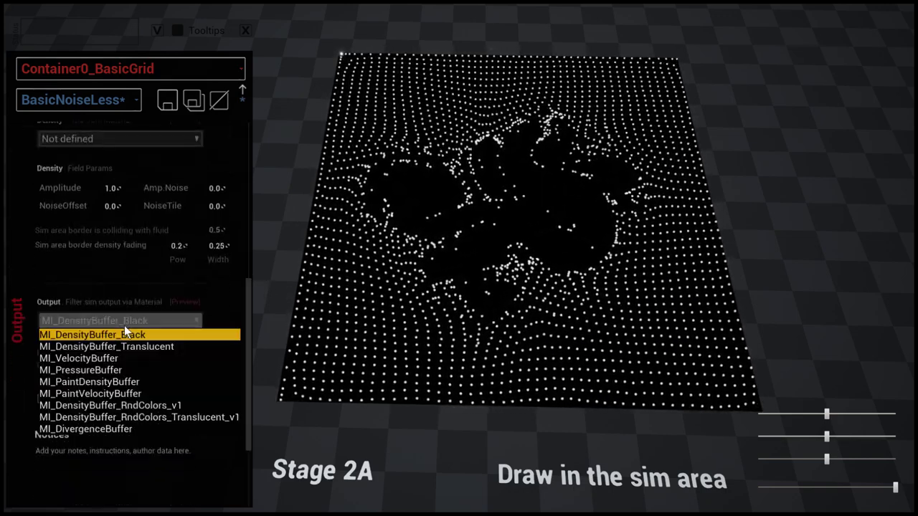
click(102, 358)
mouse_move(505, 287)
mouse_down()
mouse_move(605, 236)
mouse_move(488, 297)
mouse_move(392, 296)
mouse_move(576, 149)
mouse_move(519, 228)
mouse_move(513, 142)
mouse_move(451, 167)
mouse_move(473, 170)
mouse_move(490, 218)
mouse_move(522, 218)
mouse_move(495, 233)
mouse_up()
right_drag(495, 233, 513, 221)
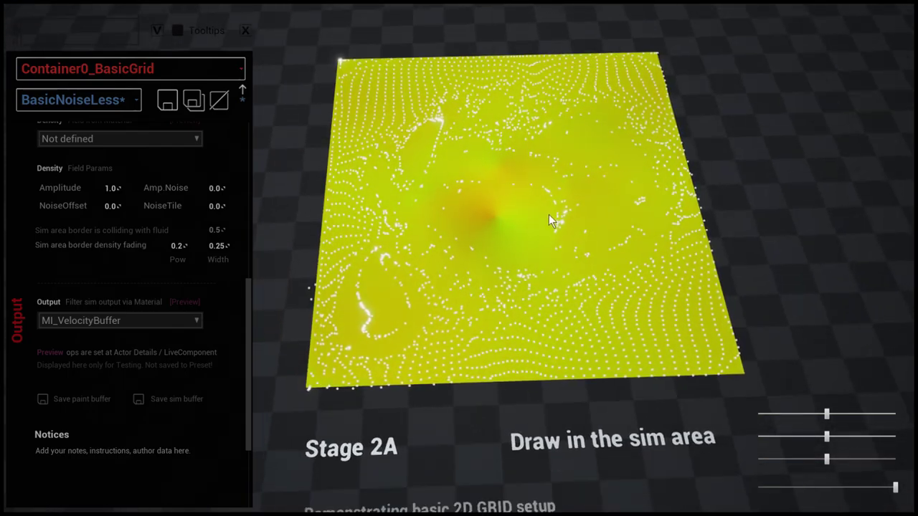
drag(549, 214, 532, 178)
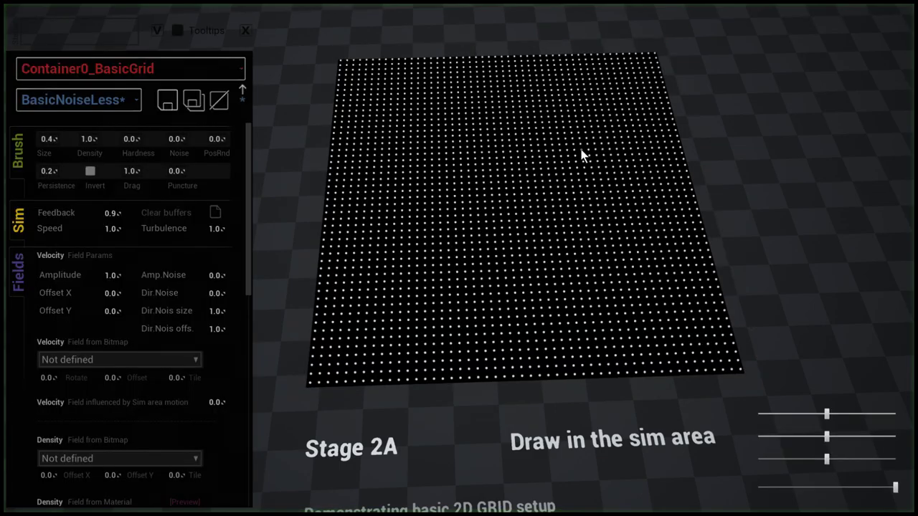
mouse_move(498, 204)
mouse_down()
mouse_move(522, 163)
mouse_move(409, 268)
mouse_move(471, 206)
mouse_move(585, 193)
mouse_move(520, 179)
mouse_move(515, 125)
mouse_move(434, 235)
mouse_move(542, 166)
mouse_up()
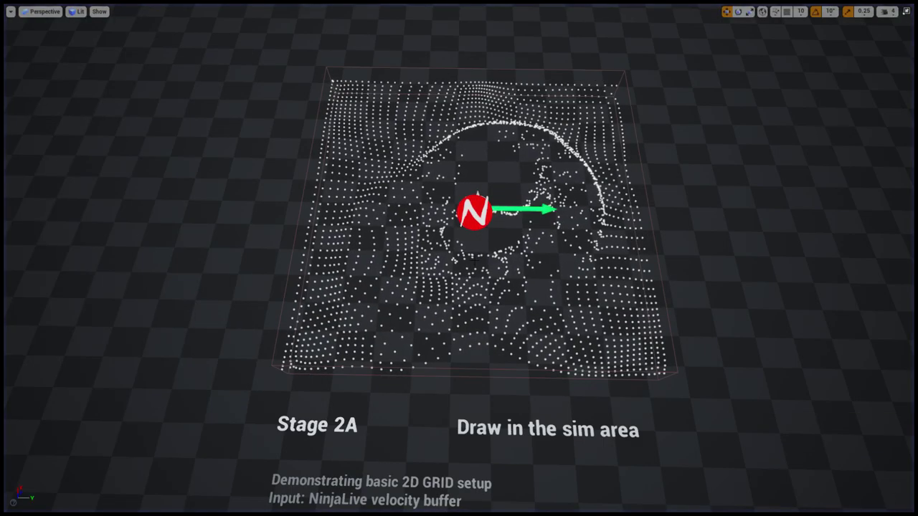
- Disable the preset manager in the NinjaLive_PresetManager actor's parameters
right_drag(474, 261, 447, 352)
scroll(448, 353, up, 5)
scroll(447, 352, down, 5)
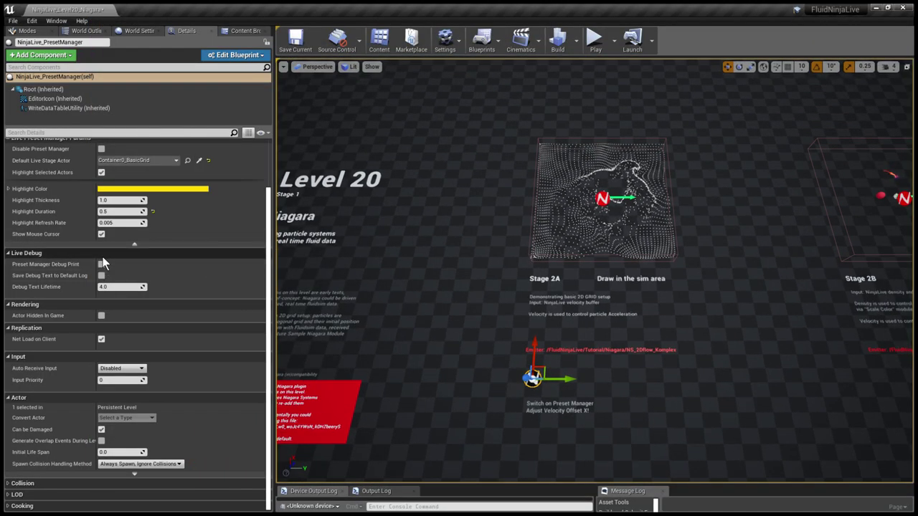
scroll(104, 262, up, 2)
click(101, 201)
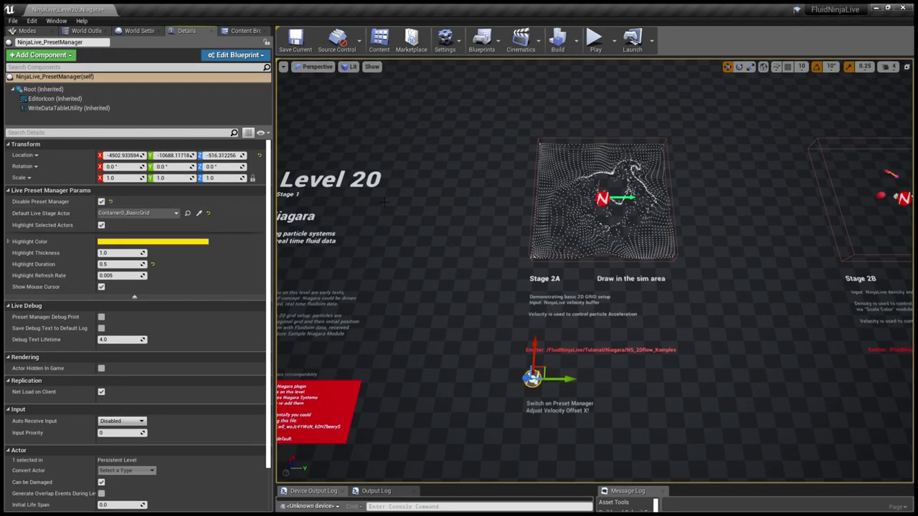
- Play the level fullscreen at Stage 2B and paint several strokes of glowing particles in its sim area
key(F11)
right_drag(385, 203, 492, 201)
key(alt+p)
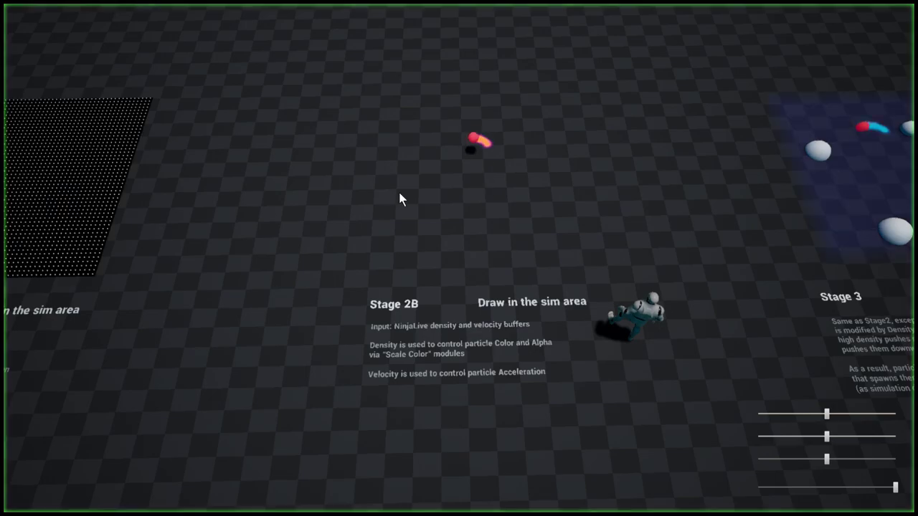
click(399, 198)
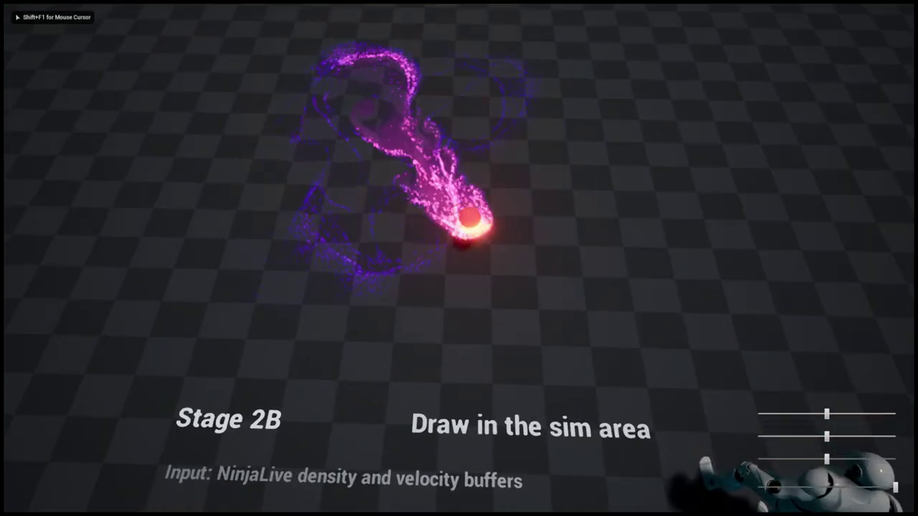
key(shift+F1)
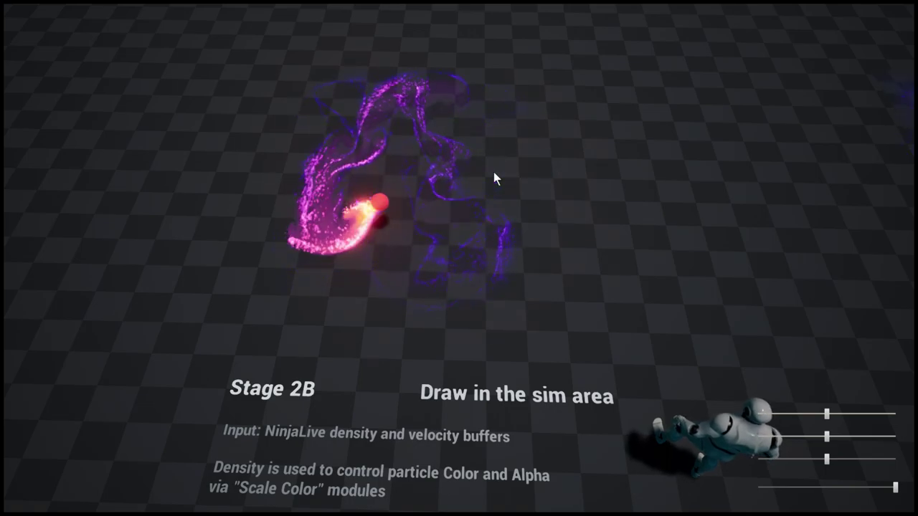
mouse_move(511, 179)
mouse_down()
mouse_move(468, 199)
mouse_move(476, 248)
mouse_move(475, 217)
mouse_move(492, 172)
mouse_move(440, 245)
mouse_move(446, 283)
mouse_move(492, 192)
mouse_move(544, 169)
mouse_up()
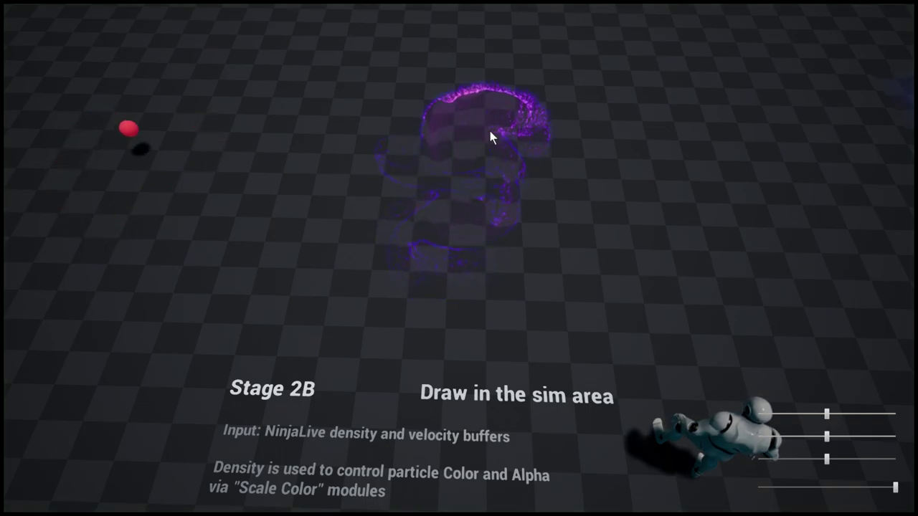
mouse_move(487, 132)
mouse_down()
mouse_move(387, 244)
mouse_move(414, 235)
mouse_move(424, 187)
mouse_move(447, 169)
mouse_move(394, 248)
mouse_move(466, 159)
mouse_up()
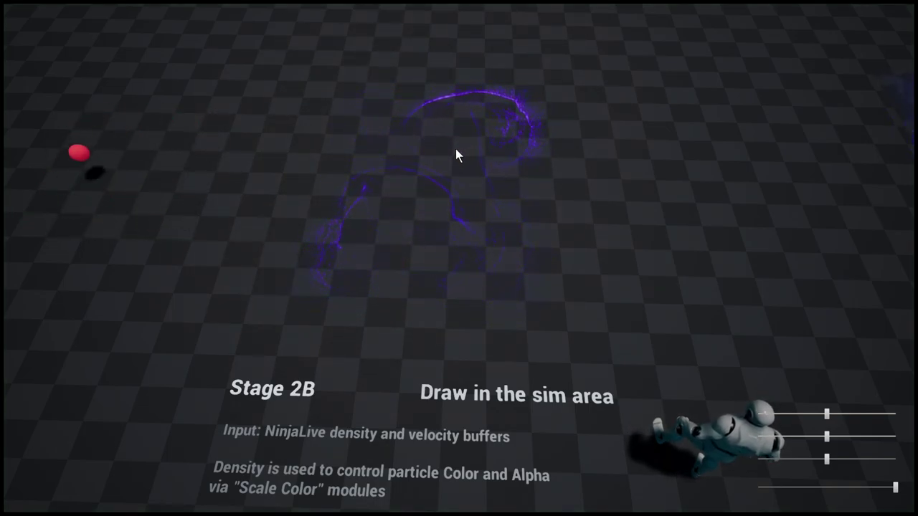
drag(342, 236, 426, 165)
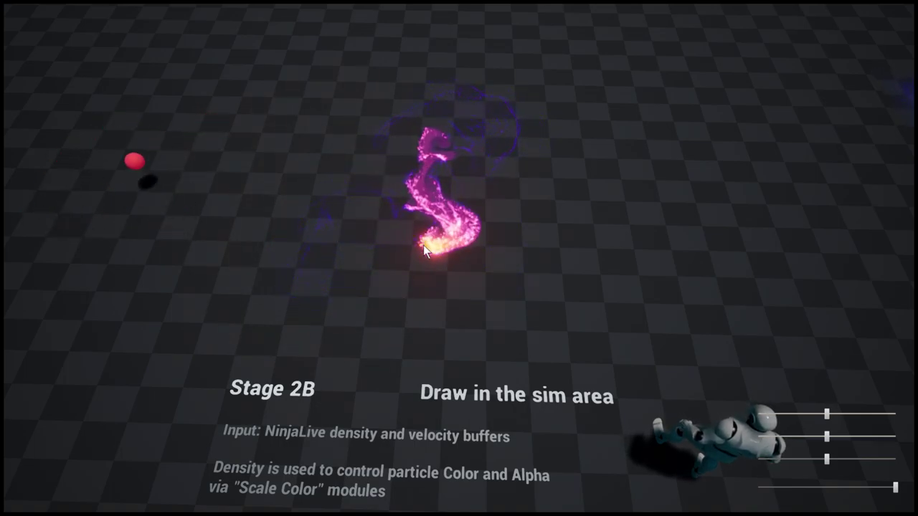
- Paint several more strokes of glowing particles in the Stage 2B sim area, and stop playing the level
mouse_move(418, 247)
mouse_down()
mouse_move(399, 217)
mouse_move(459, 171)
mouse_move(431, 244)
mouse_up()
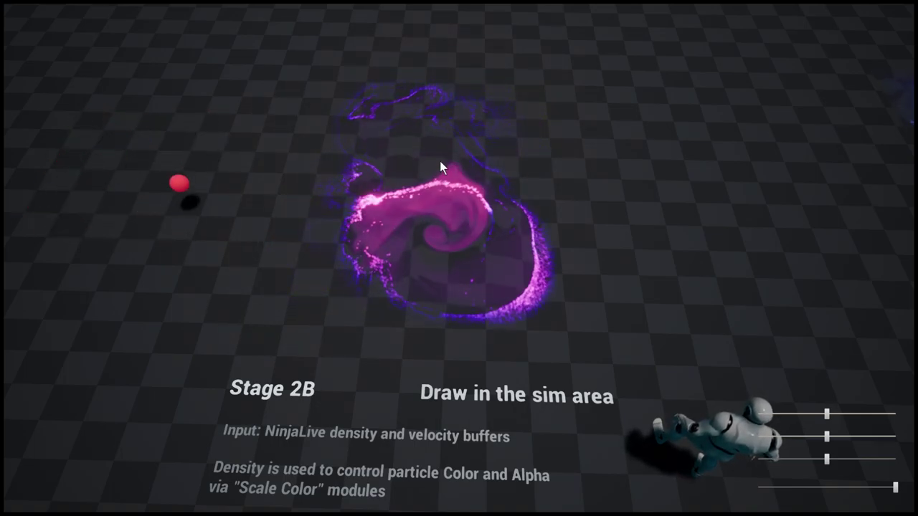
right_drag(442, 191, 616, 191)
drag(438, 137, 400, 198)
key(Right)
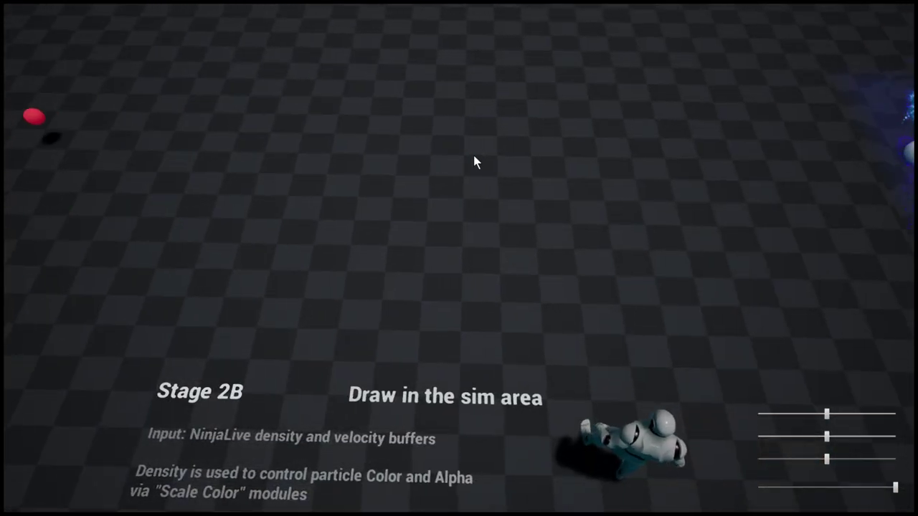
mouse_move(476, 160)
mouse_down()
mouse_move(446, 209)
mouse_move(403, 166)
mouse_move(422, 248)
mouse_up()
key(Right)
key(Escape)
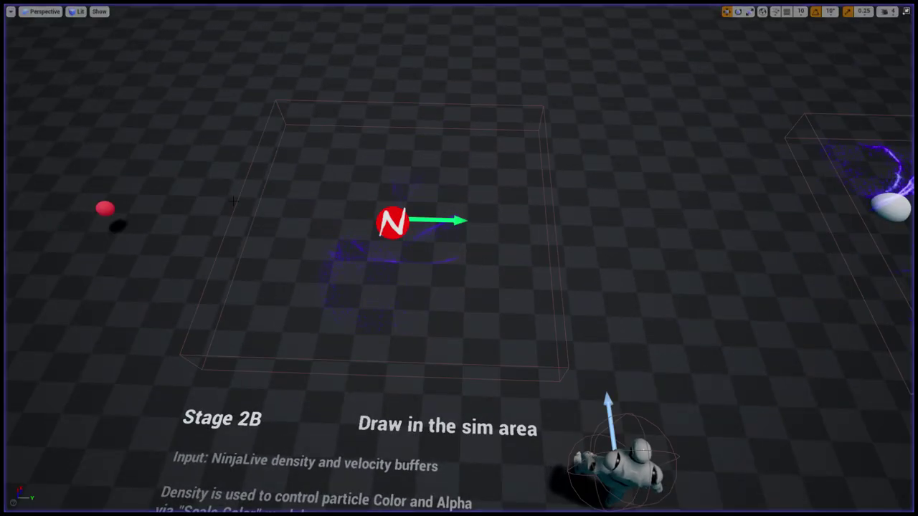
- Play the level at Stage 3 and examine the density-driven vertical particle bursts from several angles
right_drag(133, 210, 132, 218)
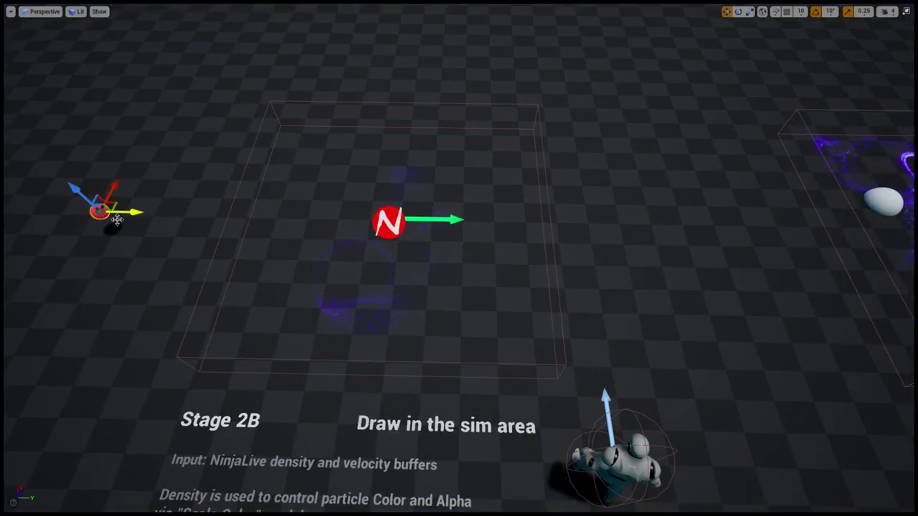
key(d)
right_drag(415, 208, 422, 220)
key(w)
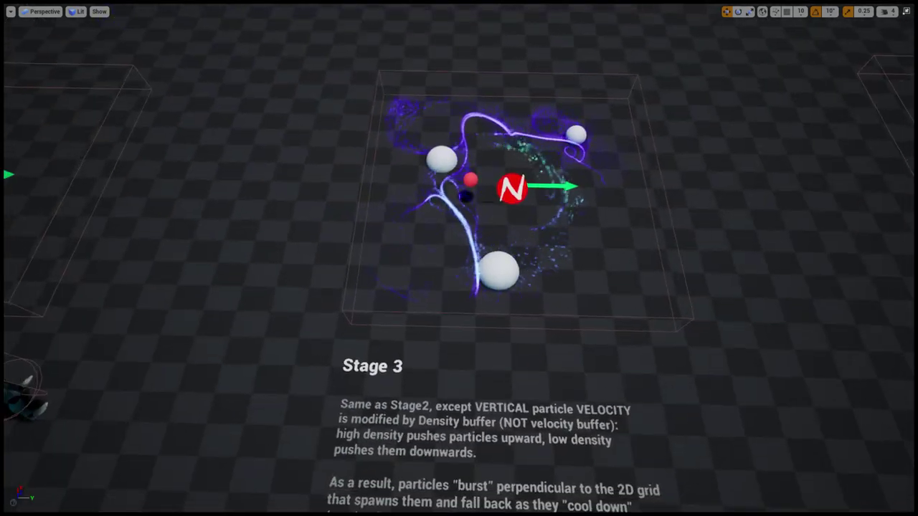
key(alt+p)
click(484, 194)
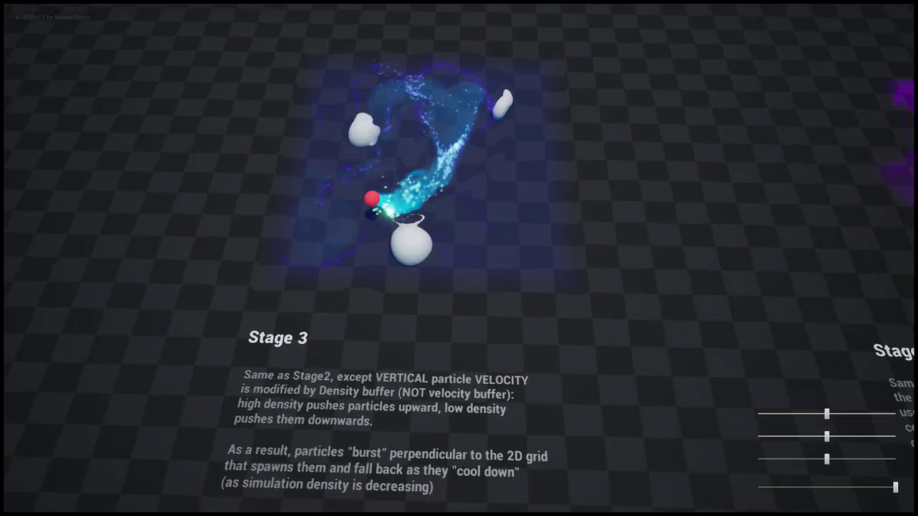
key(d)
key(w)
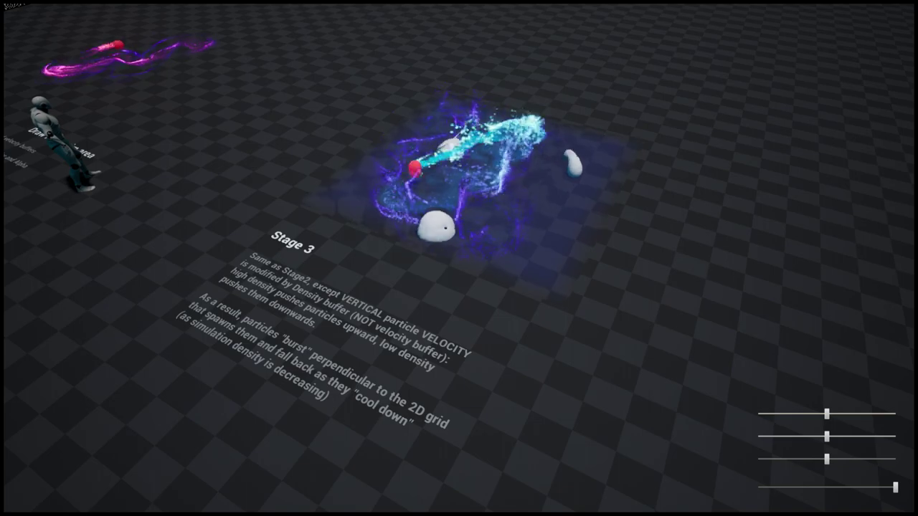
- Stop play and enable Possess Nearest Pawn in the NinjaLive_Utilities actor's parameters
key(F8)
right_drag(431, 144, 427, 163)
click(398, 164)
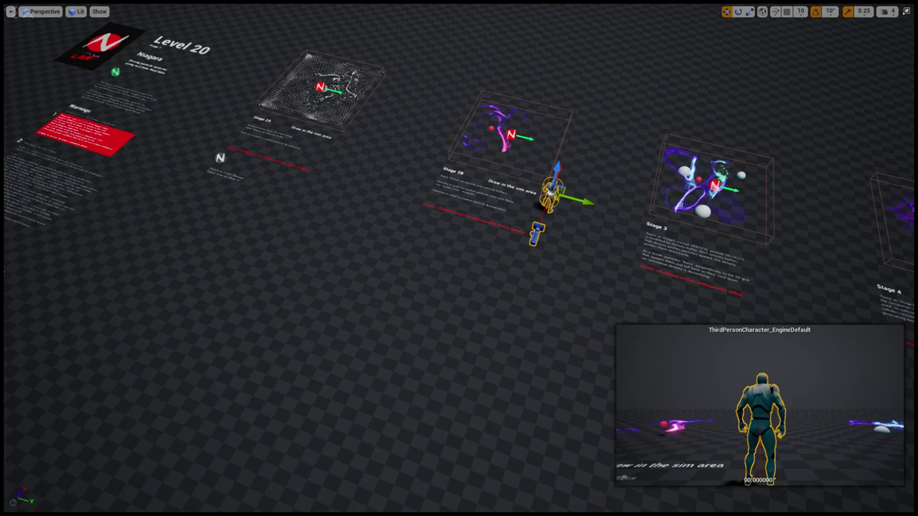
click(116, 73)
key(F11)
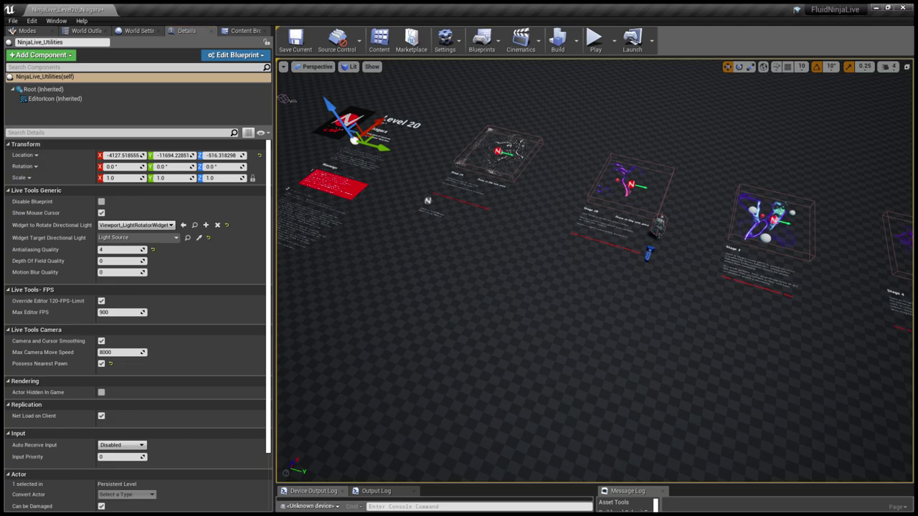
key(F11)
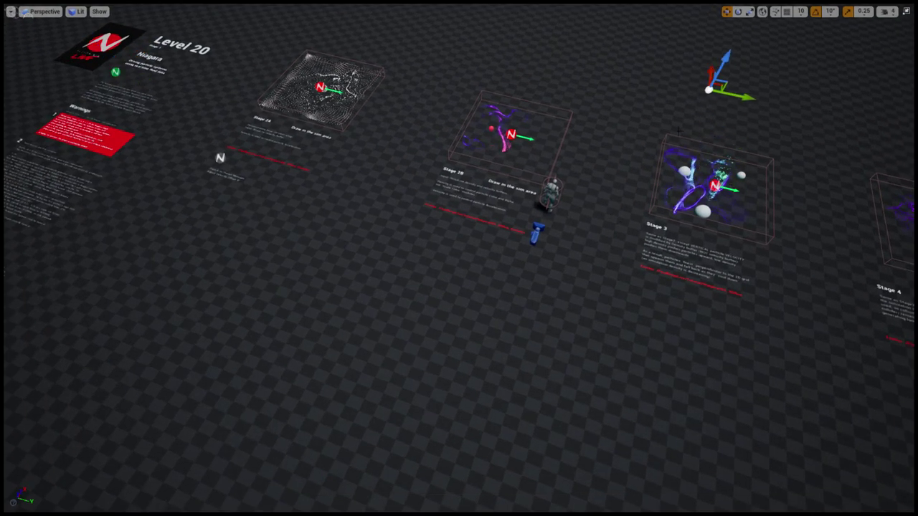
- Play the level fullscreen and run the character back and forth through the Stage 3 sim area to stir up particles
key(alt+p)
key(w)
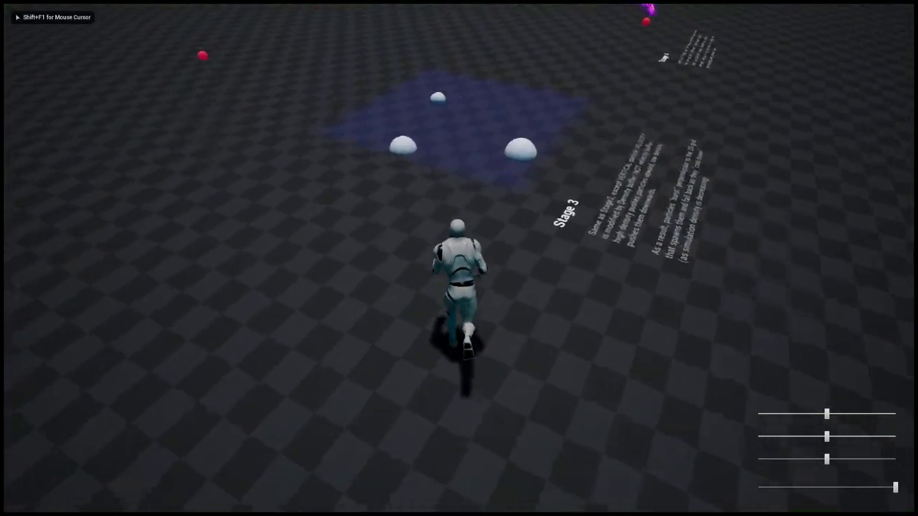
key(d)
key(a)
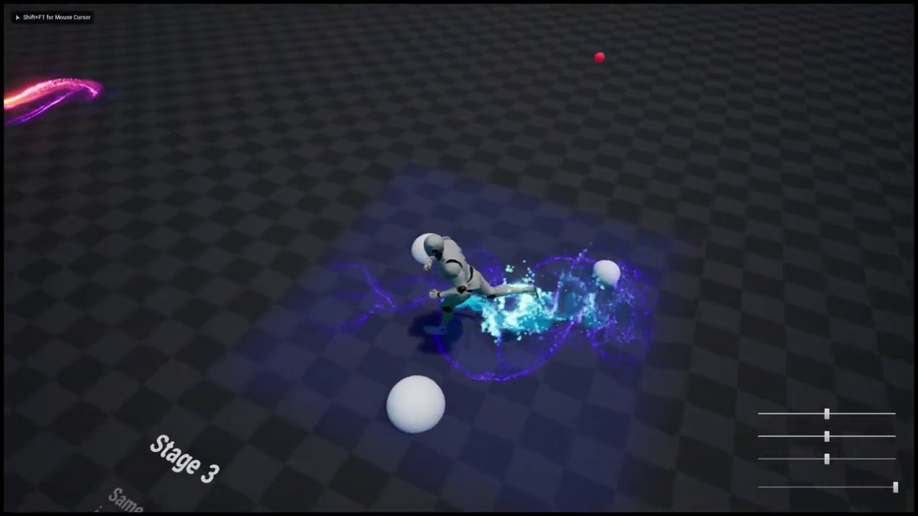
key(d)
key(w)
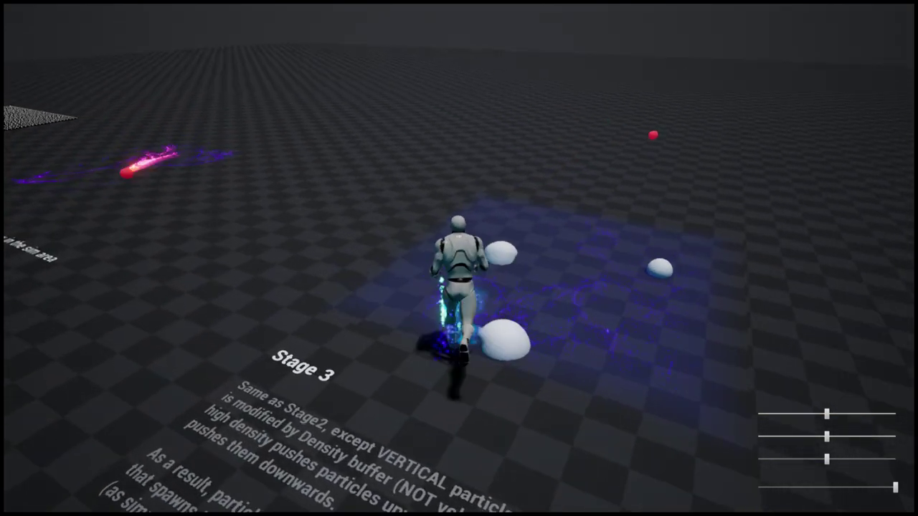
key(s)
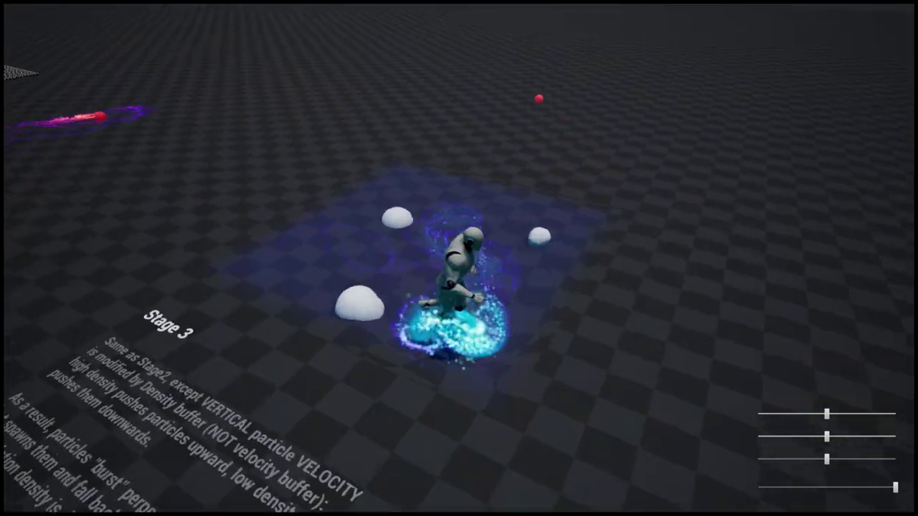
key(w)
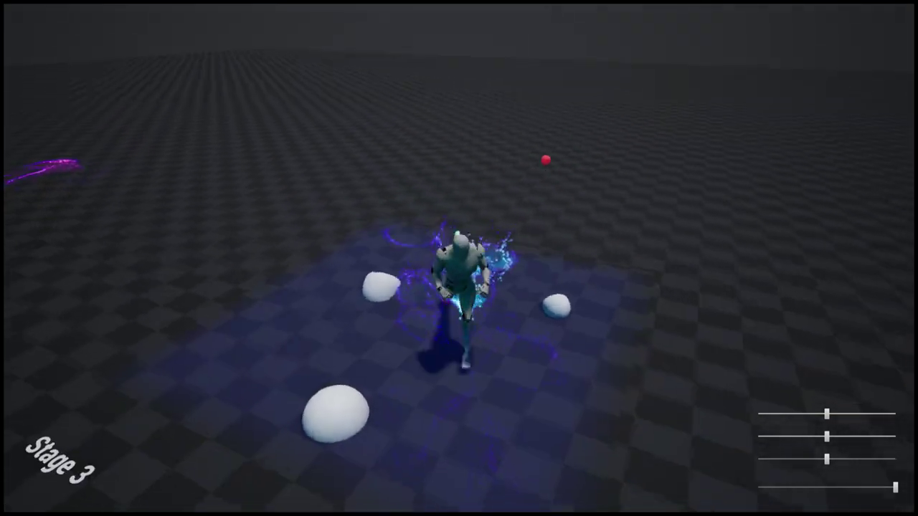
key(w)
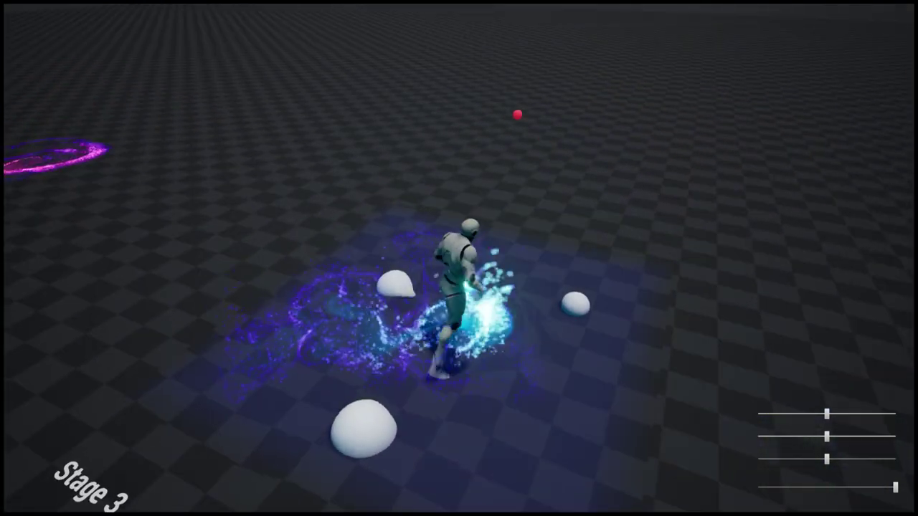
key(w)
key(s)
key(w)
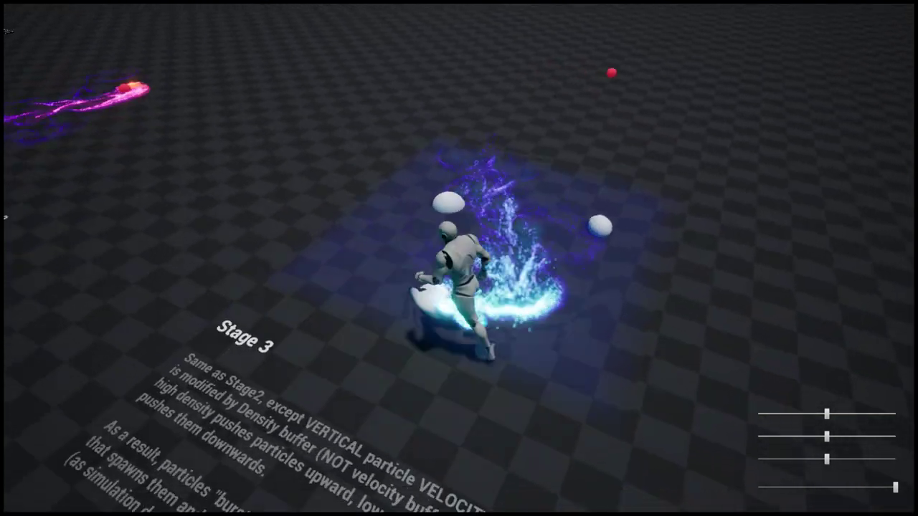
- Run the character to Stage 4 and stir the long purple smoke trails in its sim area
key(w)
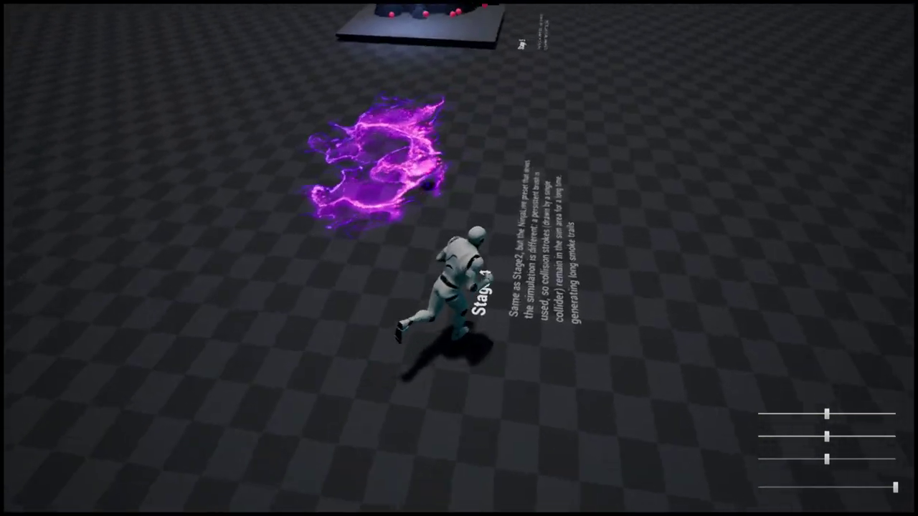
key(w)
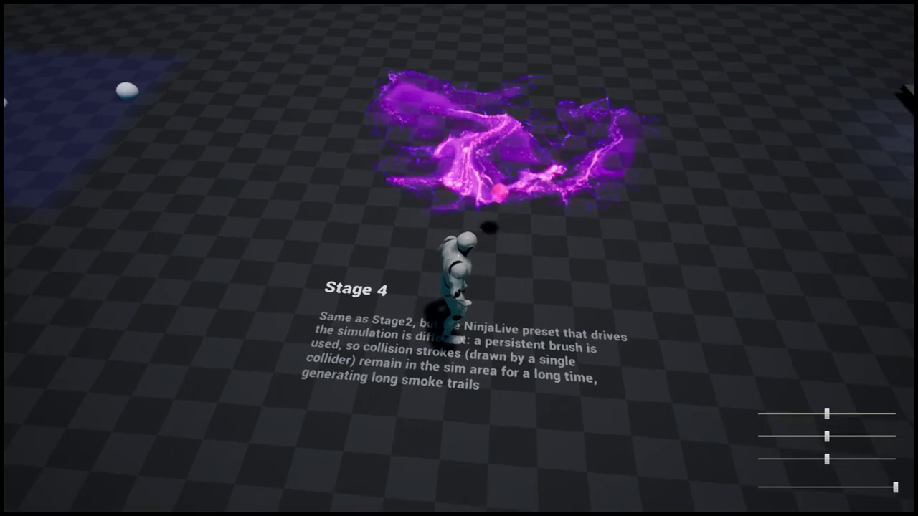
click(541, 213)
key(w)
key(w)
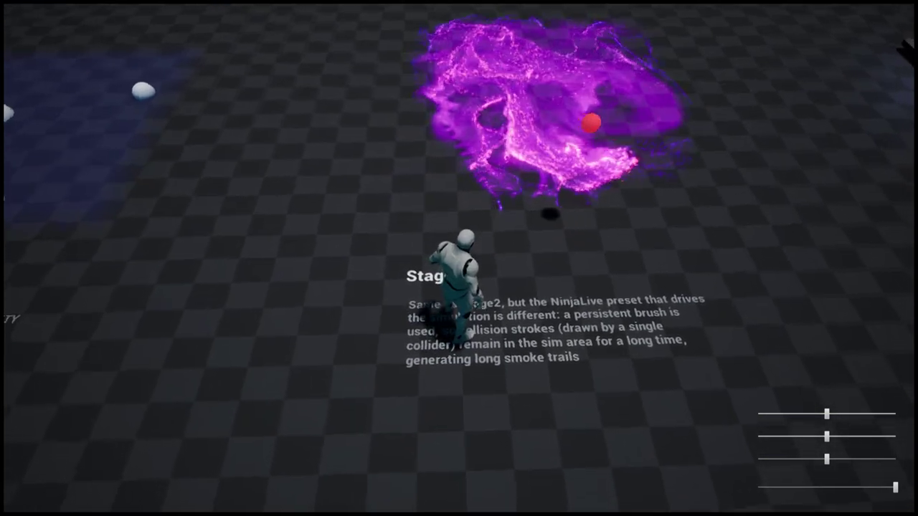
key(shift+F1)
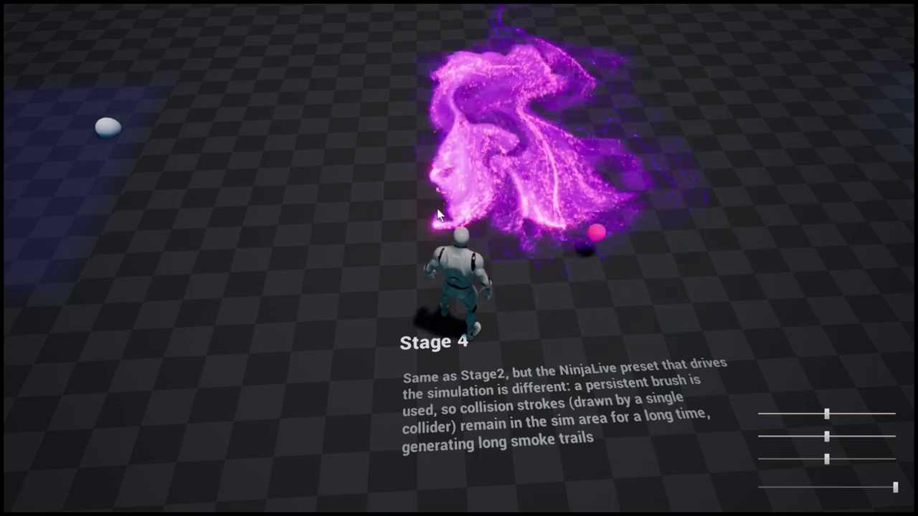
click(534, 178)
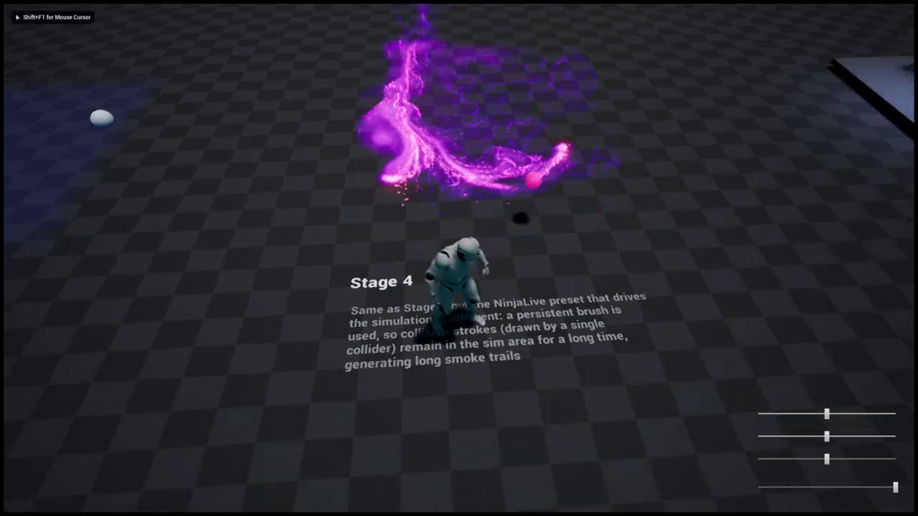
key(w)
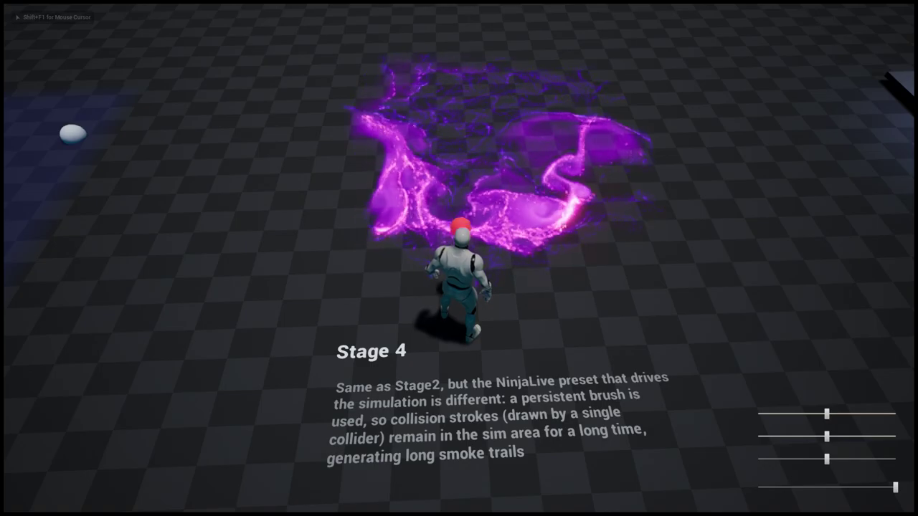
- Run the character to Stage 5 and across its block grid to deform it, and stop playing the level
key(w)
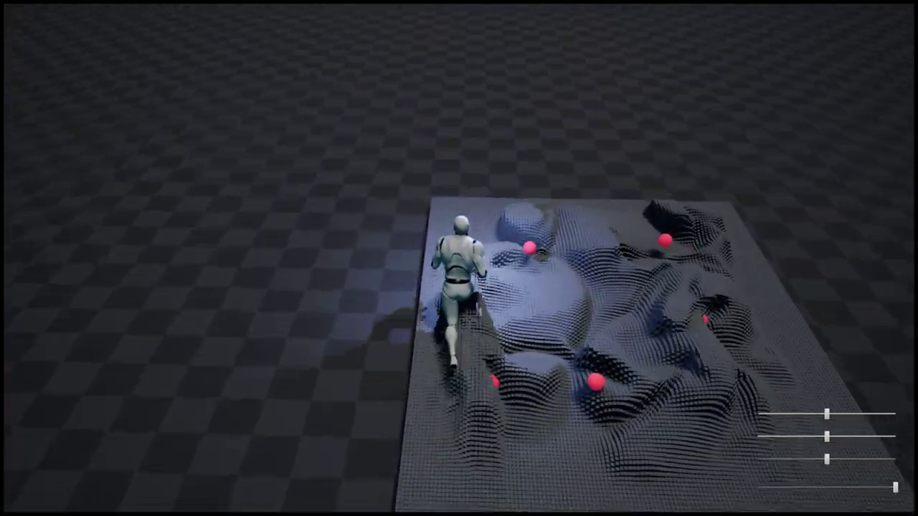
key(s)
key(w)
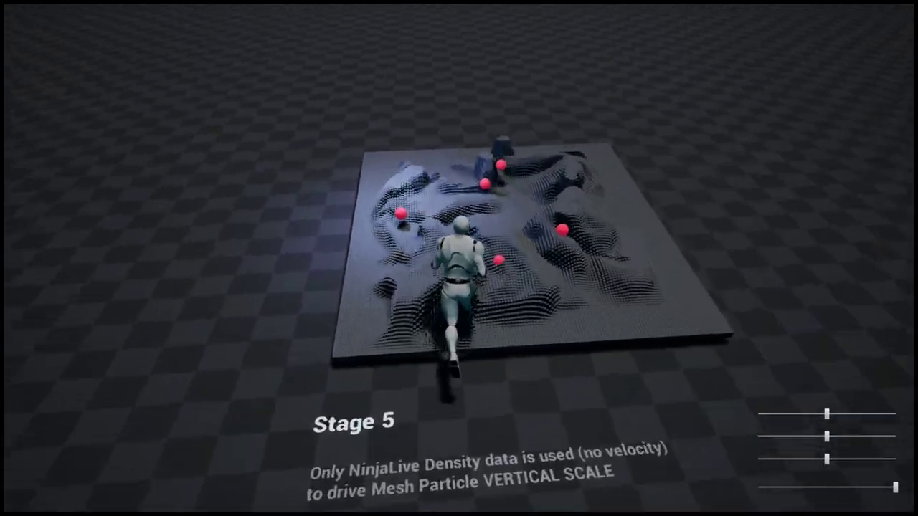
key(s)
key(a)
key(w)
key(Escape)
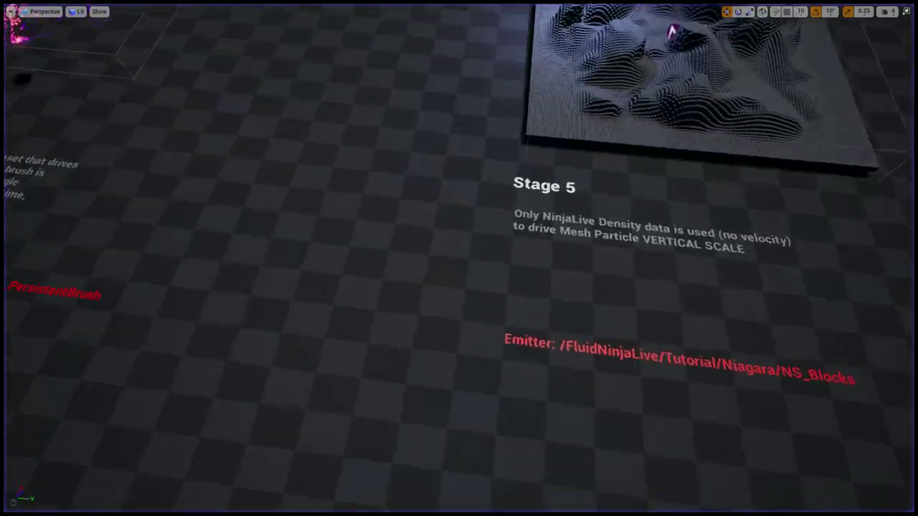
- Examine the vertically scaled mesh particle blocks of Stage 5 up close from several angles
key(s)
right_drag(588, 164, 660, 136)
key(w)
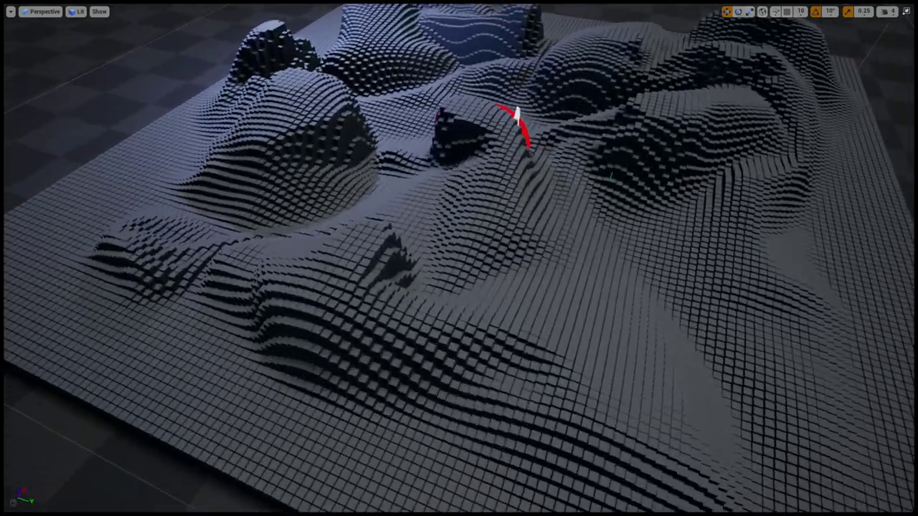
key(w)
key(s)
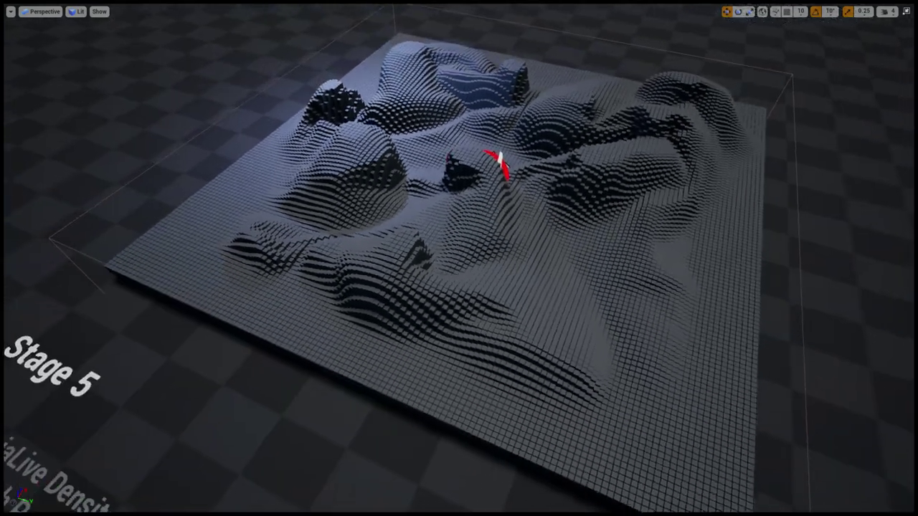
key(w)
right_drag(459, 258, 459, 208)
key(w)
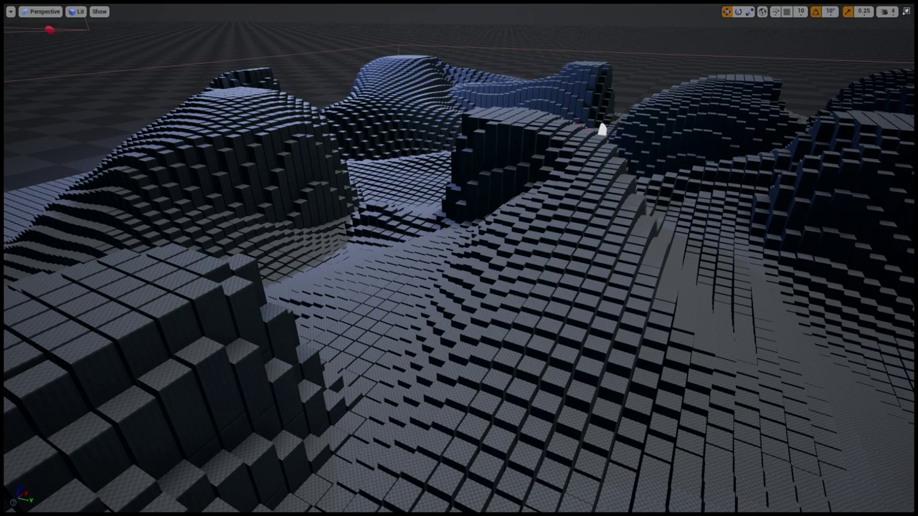
right_drag(459, 258, 345, 301)
- Disable Possess Nearest Pawn in the NinjaLive_Utilities actor's parameters
key(s)
key(s)
key(F11)
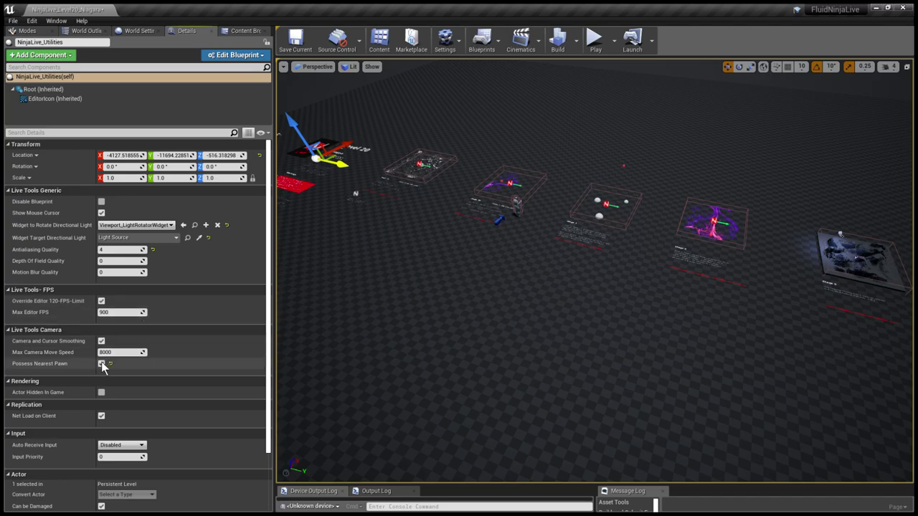
key(F11)
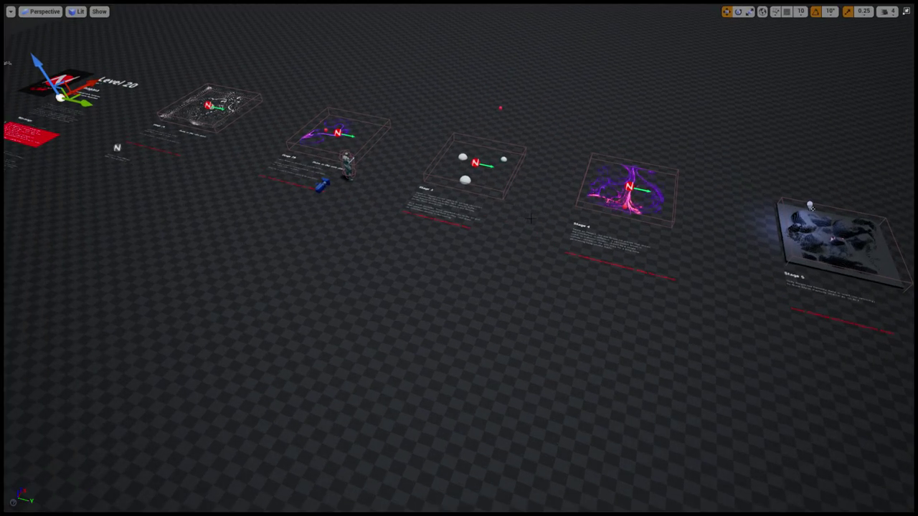
- Play the level with the free camera and paint through the Stage 5, Stage 4 and Stage 3 sim areas
key(alt+p)
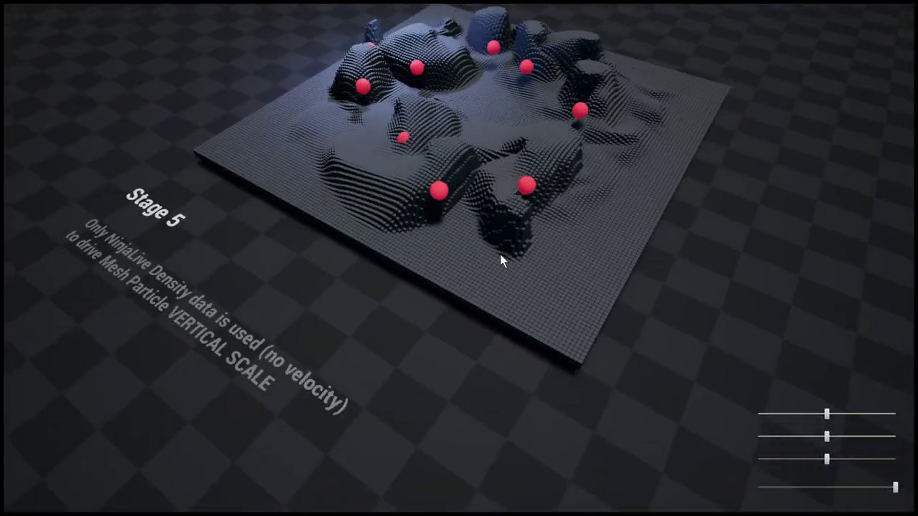
key(shift+F1)
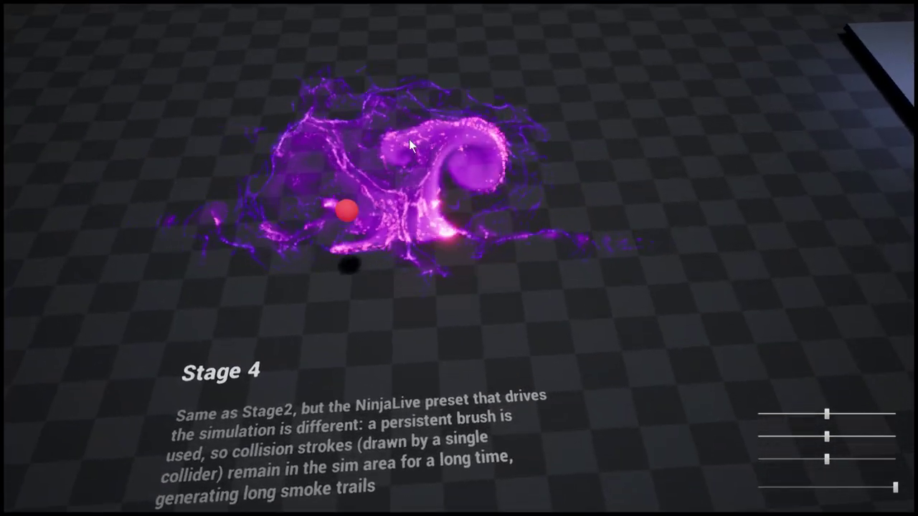
click(312, 136)
key(shift+F1)
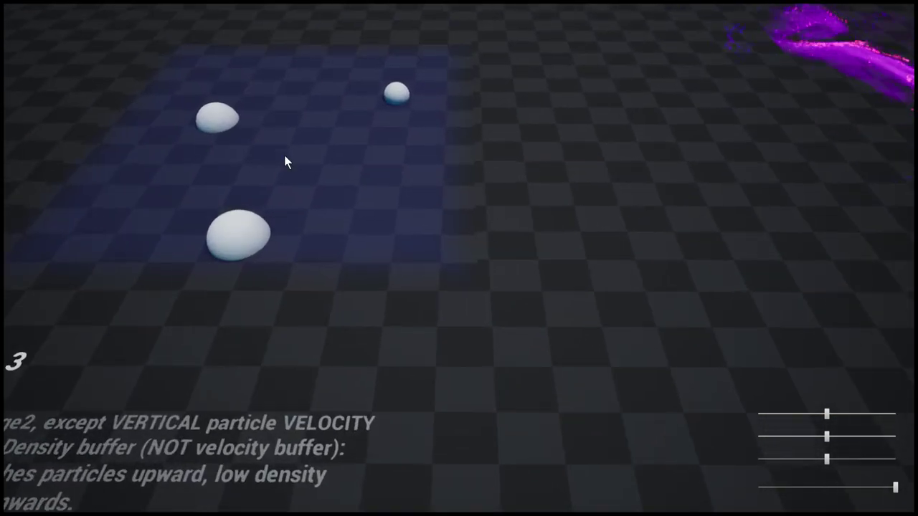
mouse_move(280, 101)
mouse_down()
mouse_move(328, 136)
mouse_move(245, 106)
mouse_up()
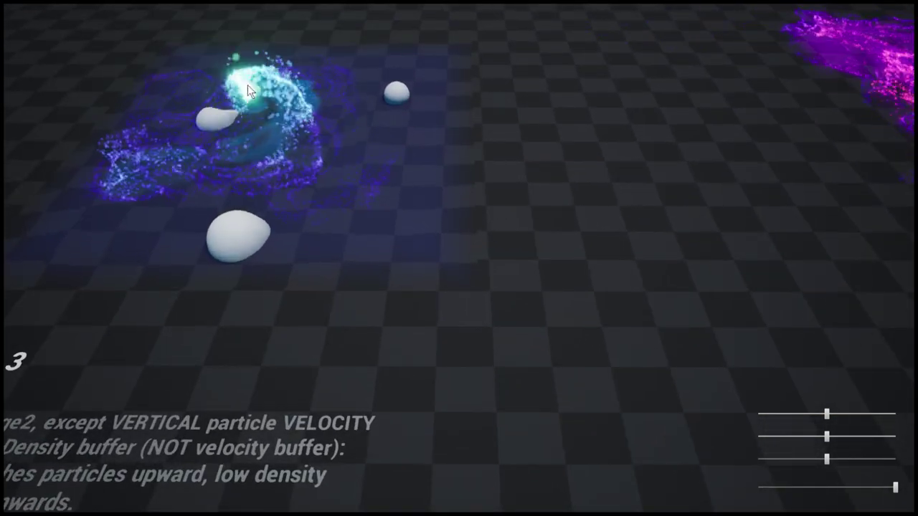
- Paint through the Stage 3 sim area, then paint in the Stage 2B sim area with the free camera
click(326, 147)
click(323, 153)
key(shift+F1)
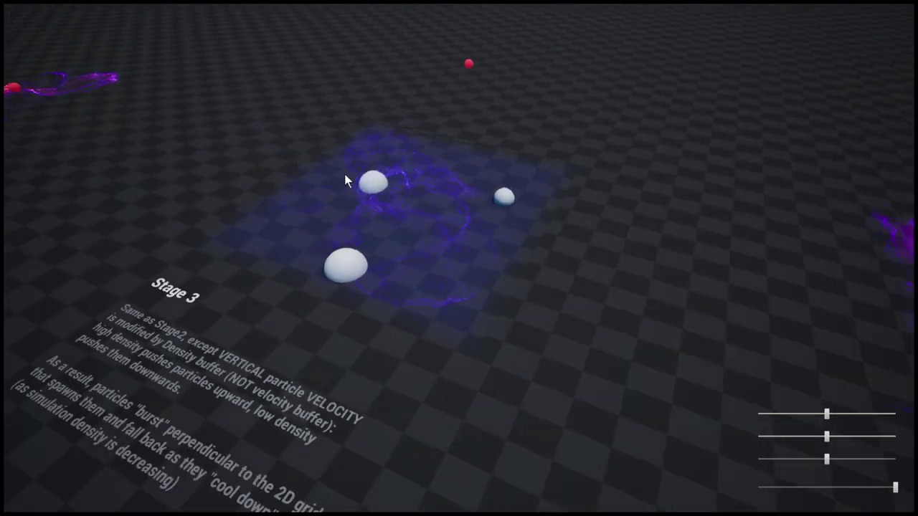
click(392, 213)
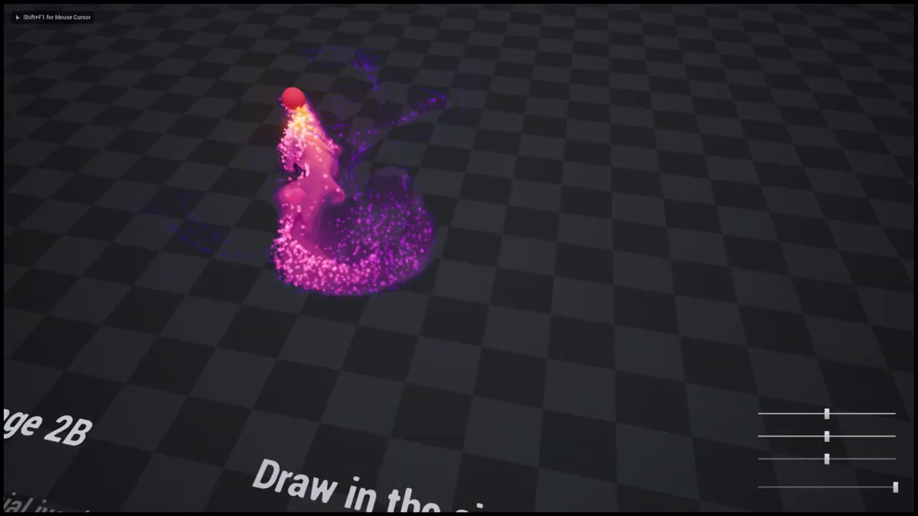
key(shift+F1)
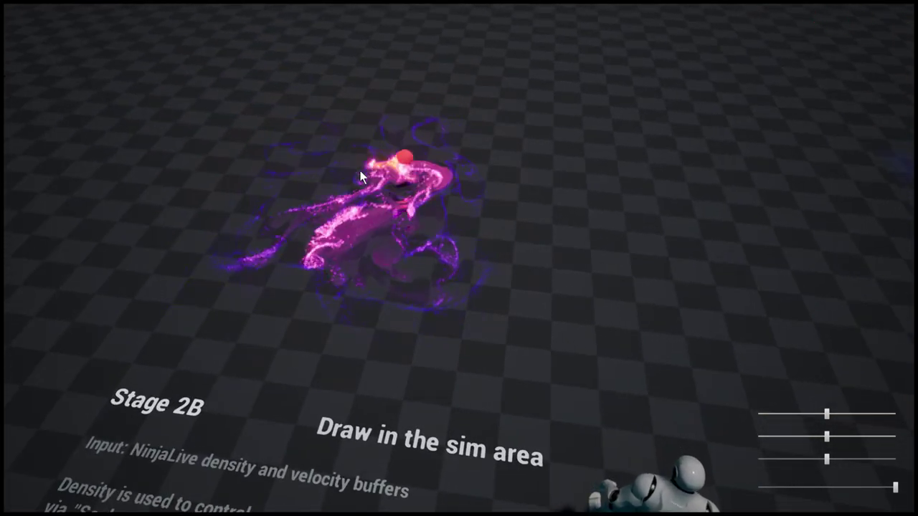
click(369, 206)
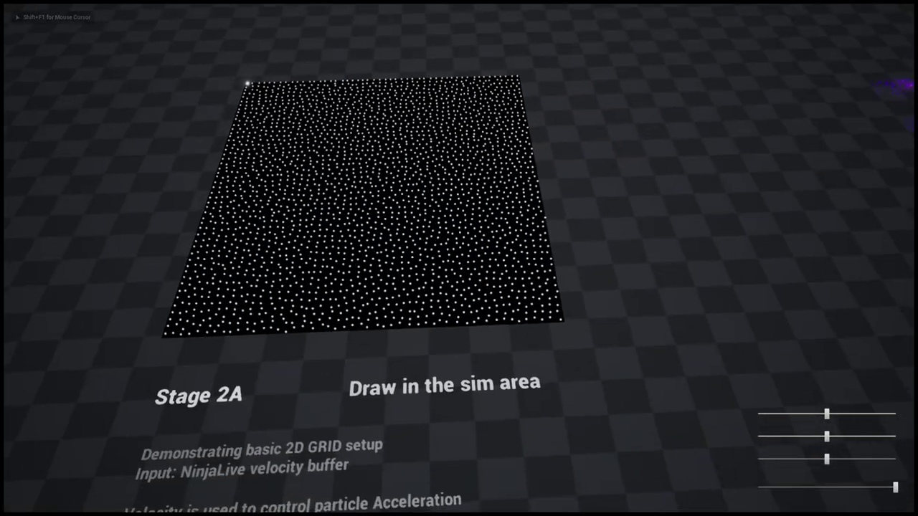
- Paint swirls across the Stage 2A particle grid and pull the camera back to frame Stages 2A and 2B
key(shift+F1)
mouse_move(391, 168)
mouse_down()
mouse_move(348, 245)
mouse_move(360, 152)
mouse_up()
mouse_move(459, 132)
mouse_down()
mouse_move(375, 224)
mouse_move(410, 133)
mouse_move(351, 188)
mouse_up()
click(352, 188)
key(s)
key(shift+F1)
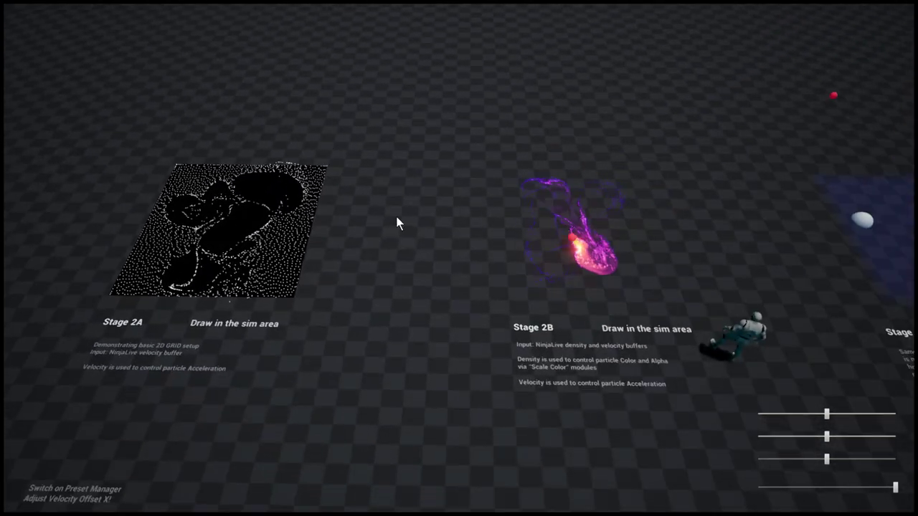
- Leave the play session's camera and bring the editor view back to the Level 20 Stage 1 intro and warning boards
key(F8)
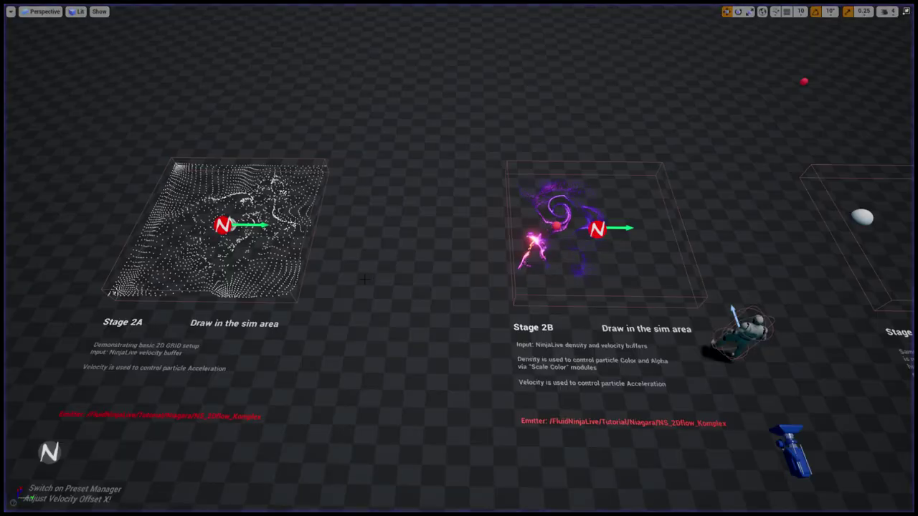
key(s)
mouse_move(380, 253)
right_down()
mouse_move(367, 241)
mouse_move(477, 241)
mouse_move(386, 245)
right_up()
key(w)
key(a)
key(w)
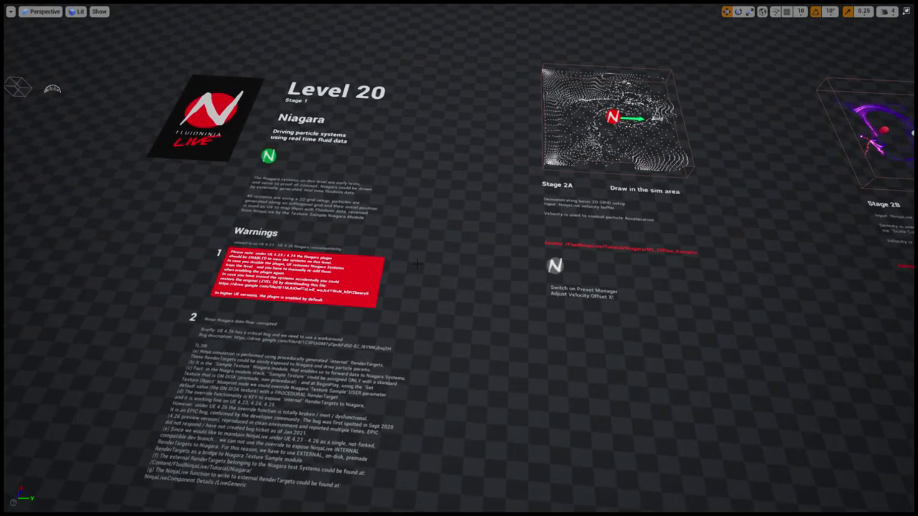
- Open the NinjaLive_Level02B_CriticalSettings level from the Tutorial/Levels folder and view it full screen
key(F11)
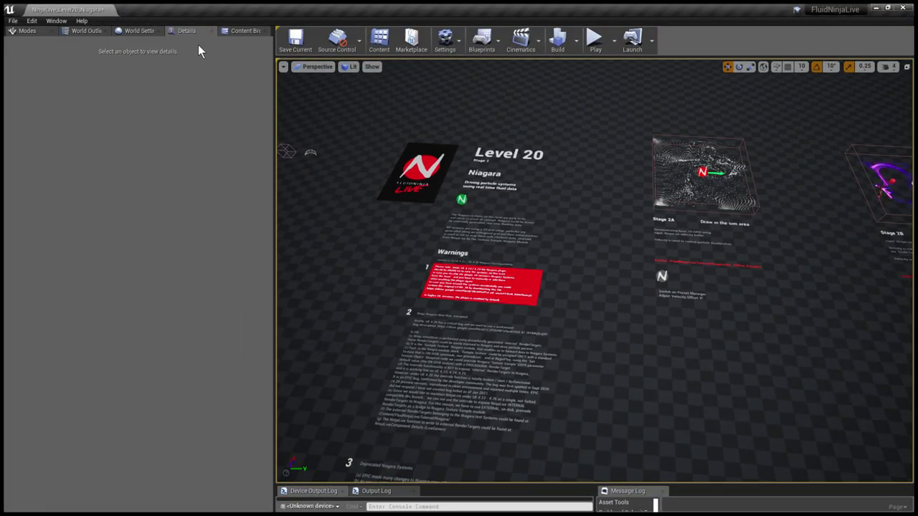
click(243, 31)
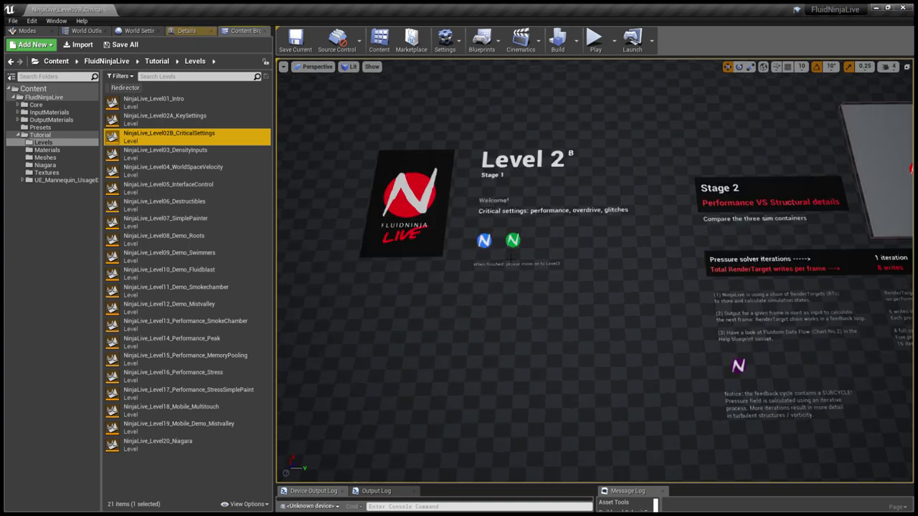
key(F11)
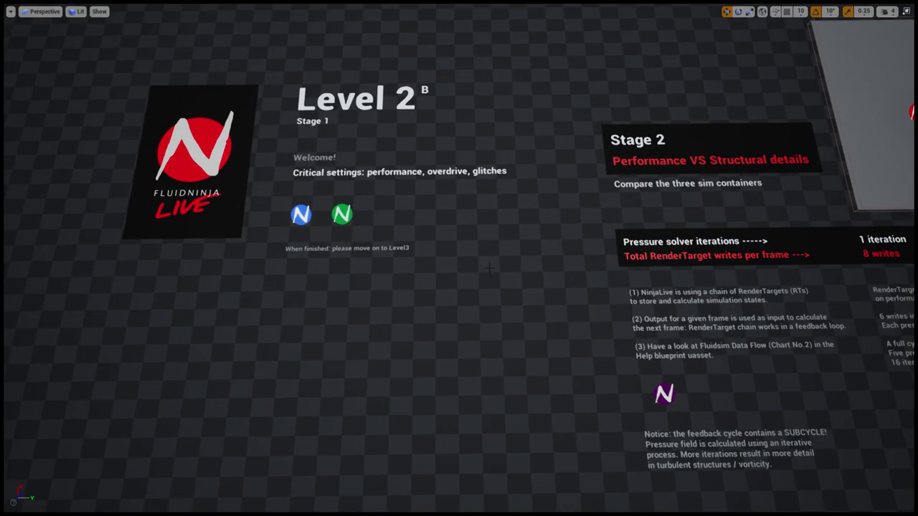
- Play the level at Stage 2 and frame the three sim containers with different pressure iterations
right_drag(489, 268, 495, 248)
key(d)
key(alt+p)
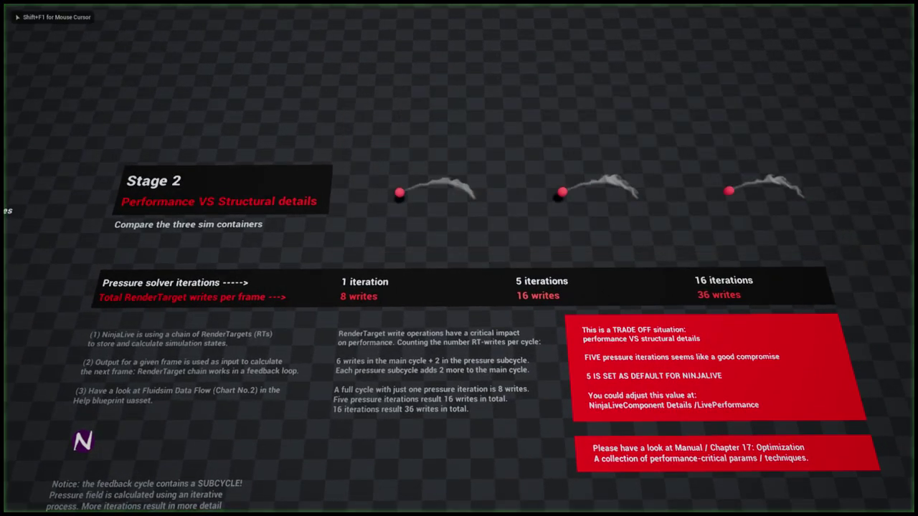
key(d)
key(d)
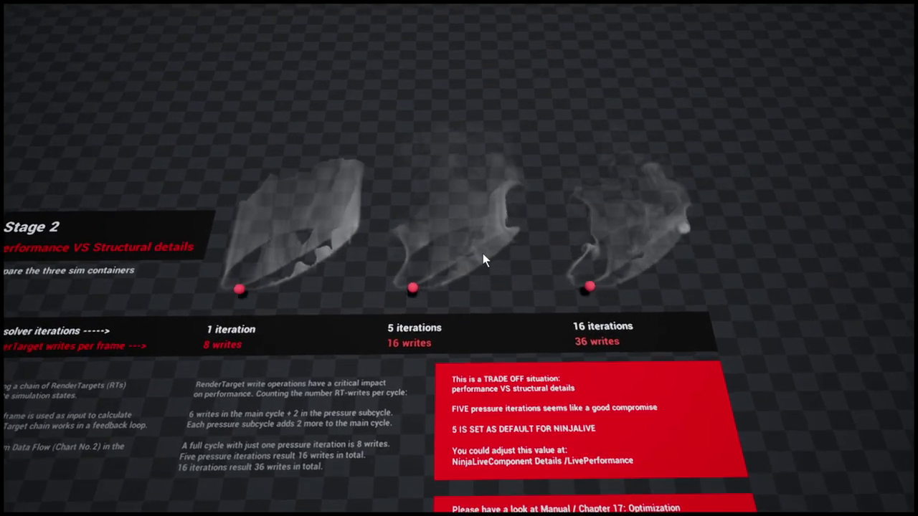
key(w)
key(s)
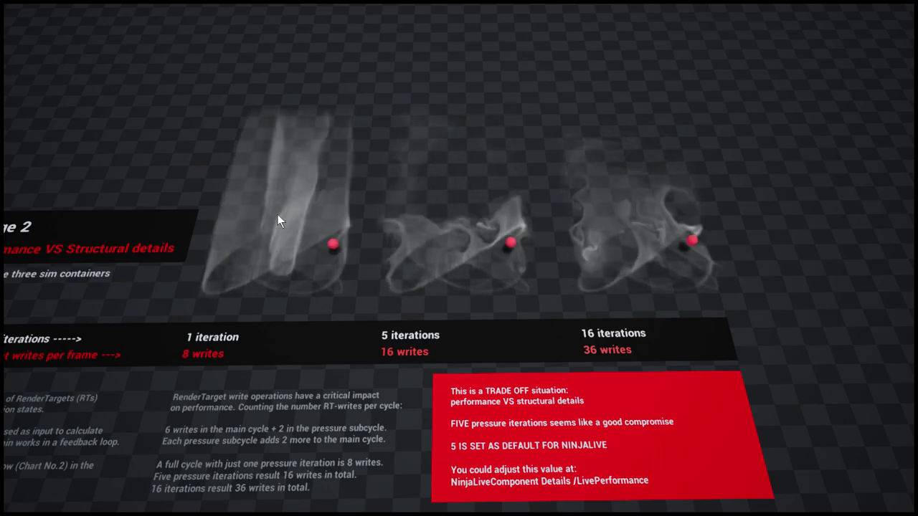
- Compare the smoke detail of the 1, 5 and 16 iteration containers up close
click(422, 241)
key(d)
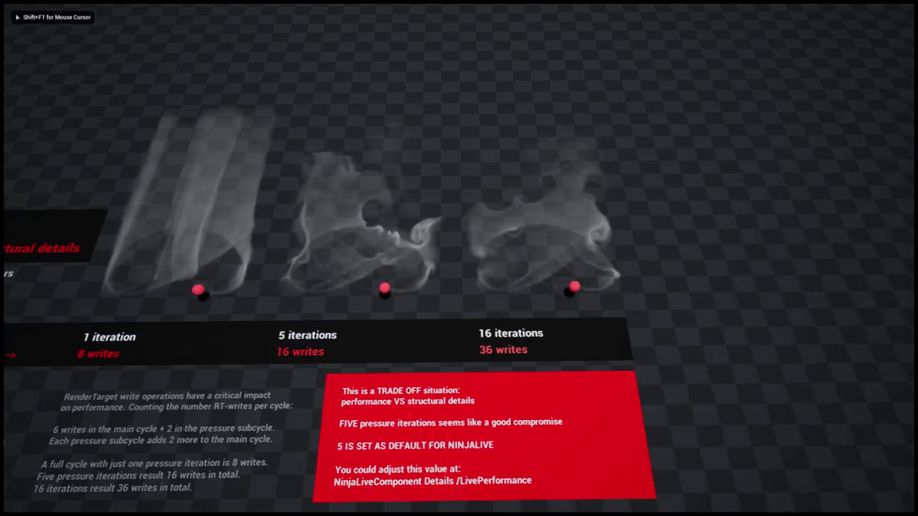
click(503, 231)
key(w)
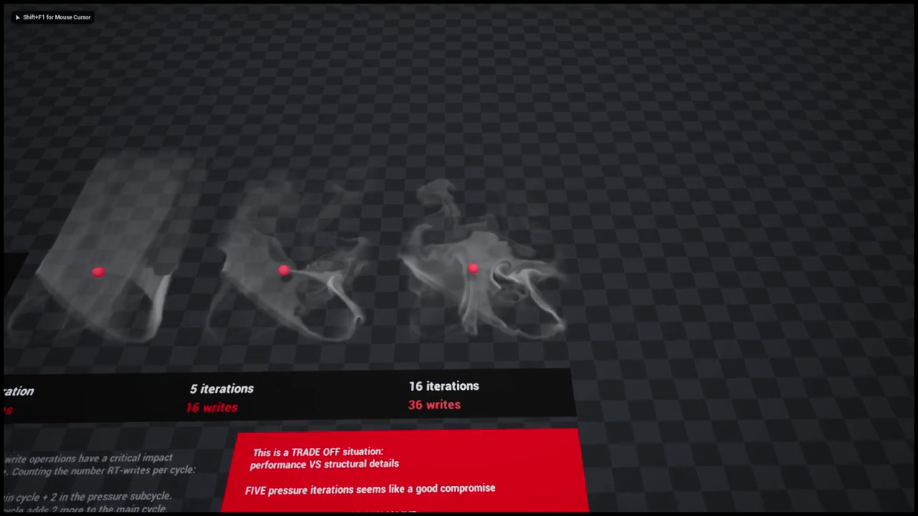
key(s)
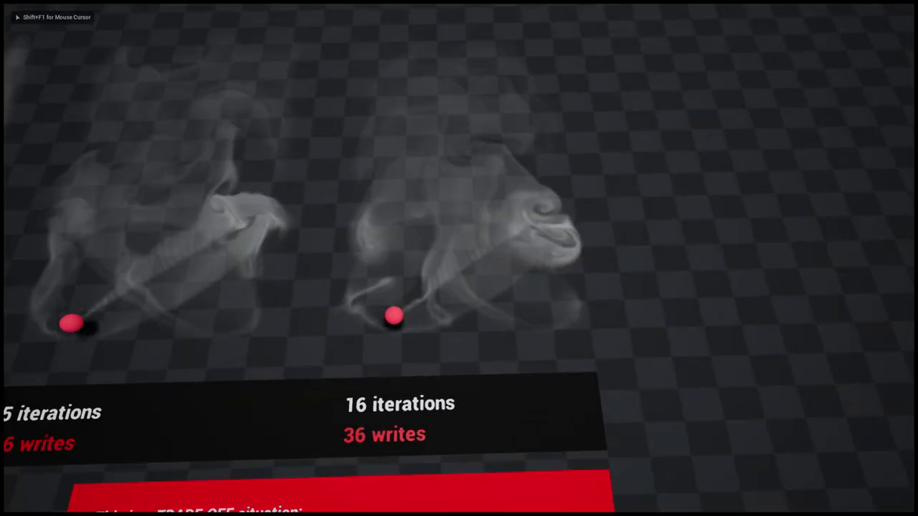
key(s)
key(a)
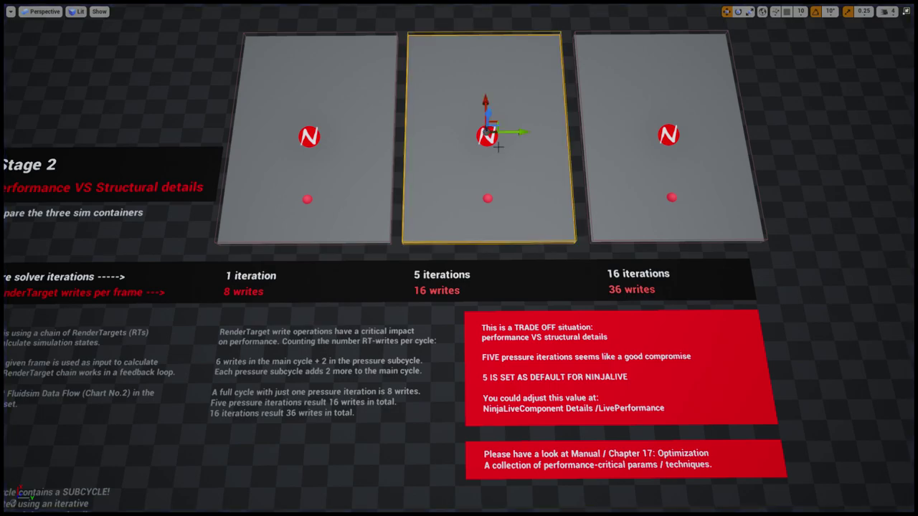
- Show the Live Performance settings of the NinjaLiveComponent in the 5-iteration container, Container2_PressurCycles5
key(F11)
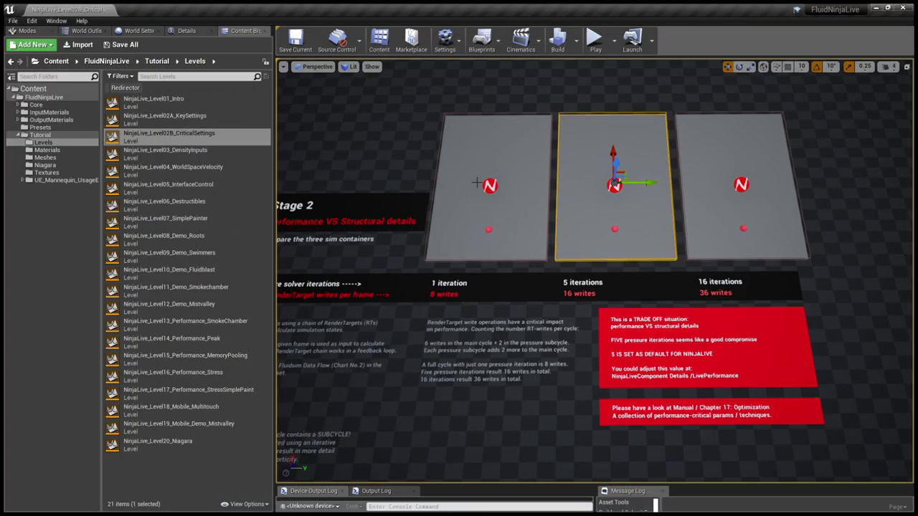
click(180, 32)
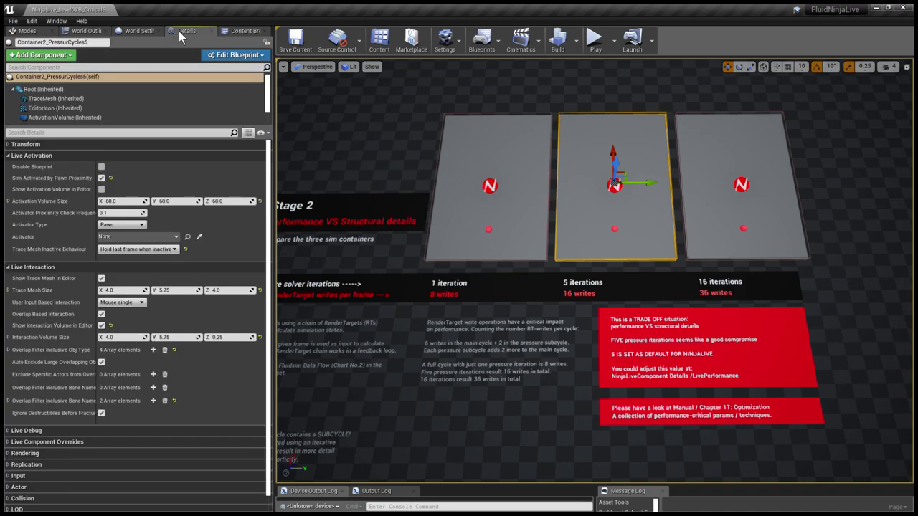
click(32, 155)
click(8, 167)
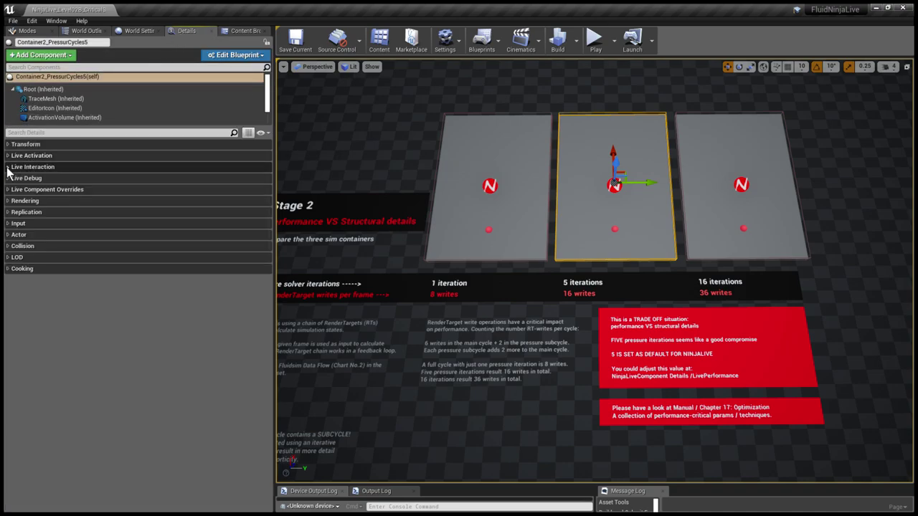
click(63, 141)
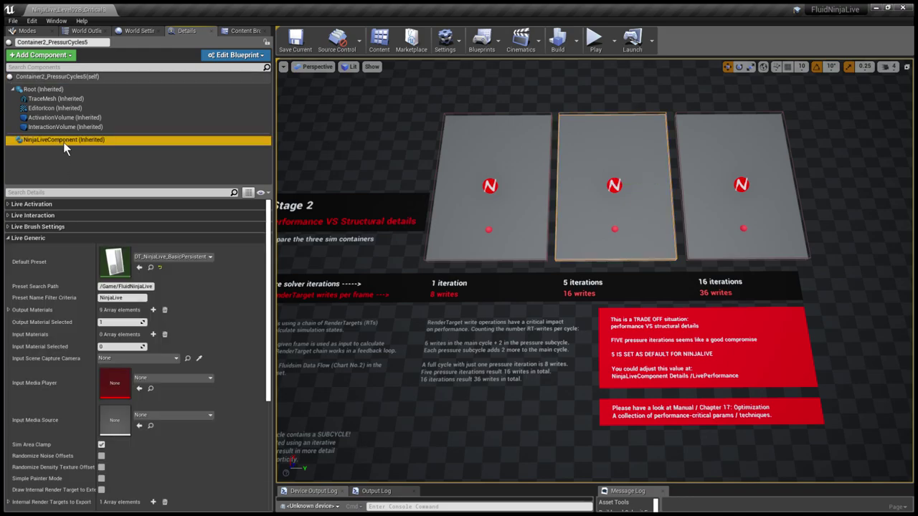
click(49, 237)
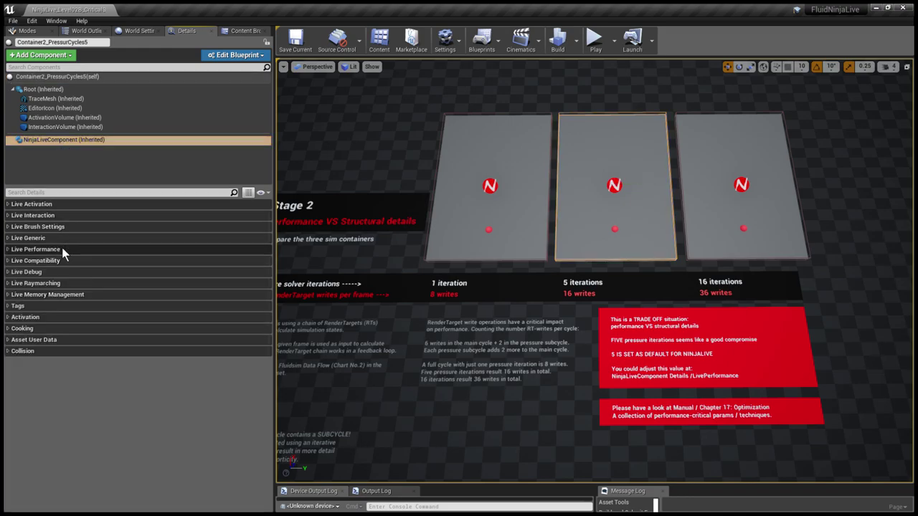
click(9, 250)
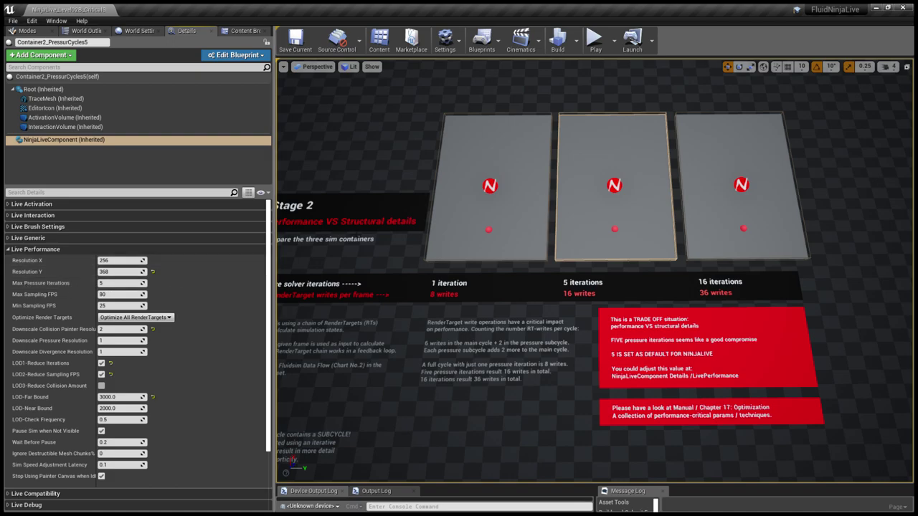
- Open the Help blueprint from the FluidNinjaLive root folder
click(246, 31)
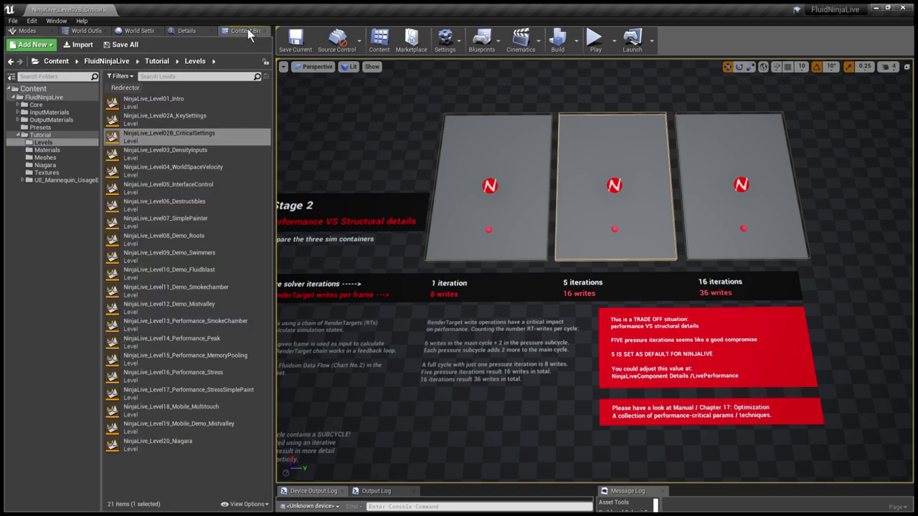
click(41, 97)
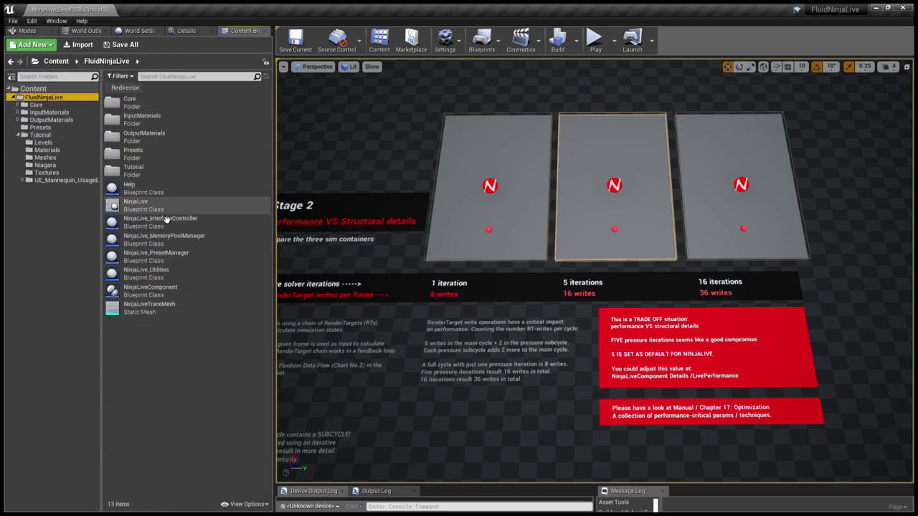
click(136, 195)
double_click(164, 193)
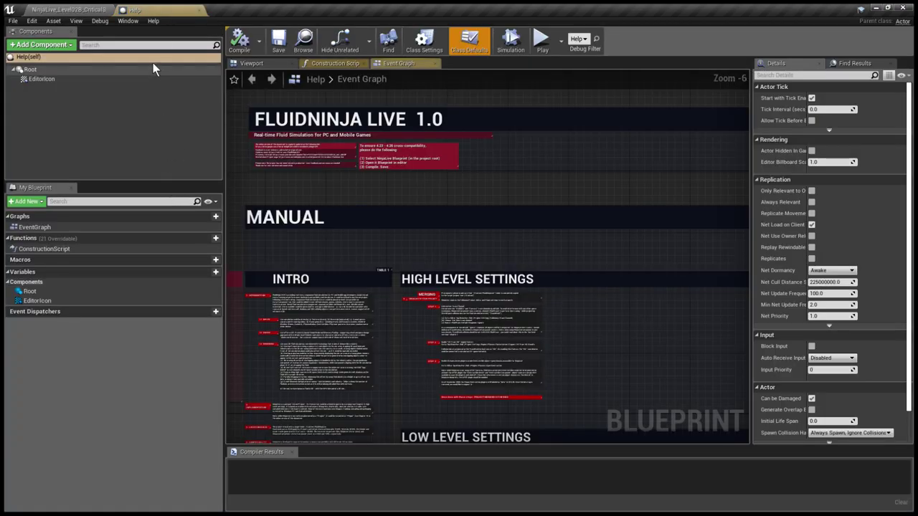
- Locate the Fluid Simulation: Data Flow chart in the Help graph and narrow both side areas to enlarge the graph
mouse_move(588, 267)
right_down()
mouse_move(295, 168)
mouse_move(279, 200)
mouse_move(320, 229)
right_up()
right_drag(430, 256, 404, 327)
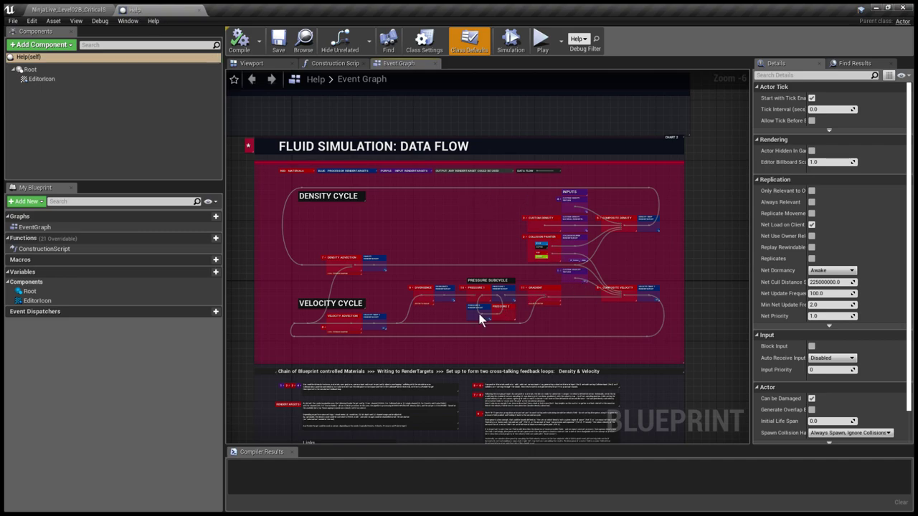
right_drag(481, 314, 502, 295)
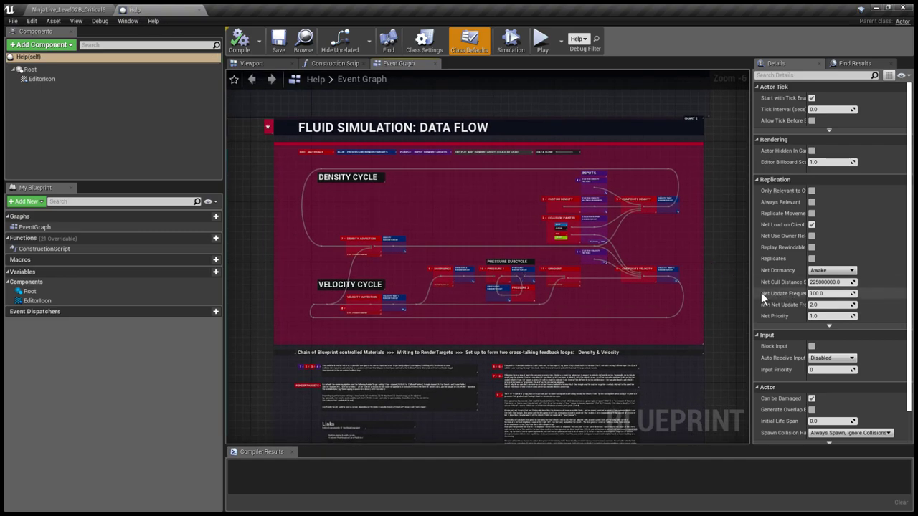
drag(756, 302, 872, 302)
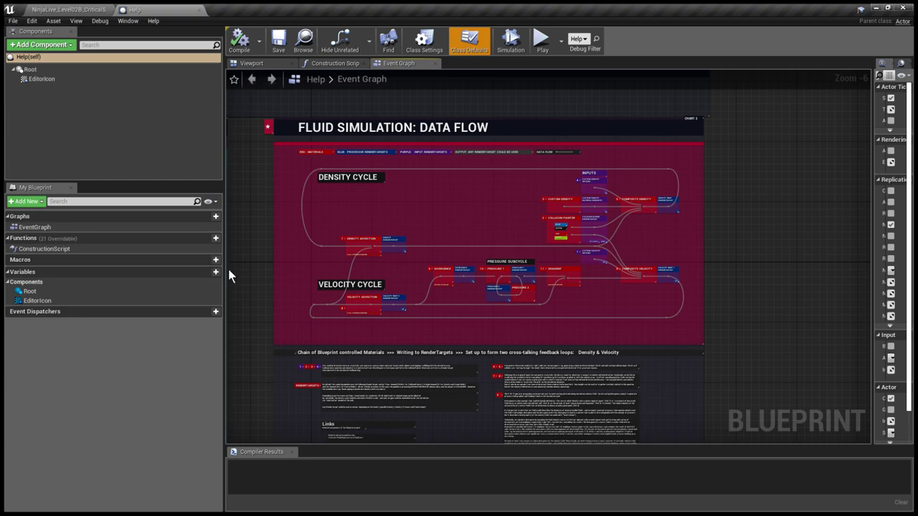
drag(231, 278, 123, 278)
scroll(431, 276, up, 2)
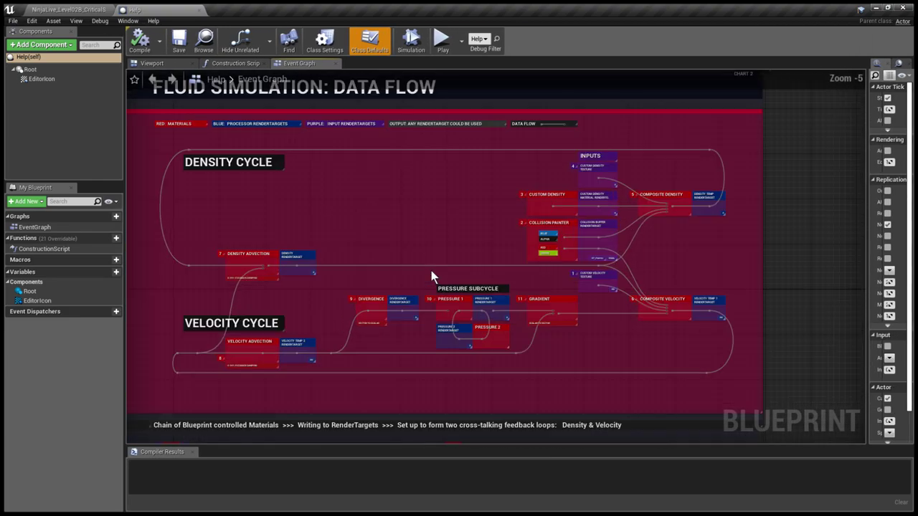
- Examine the Pressure Subcycle within the data flow chart up close, and return to the Level 02B viewport
scroll(430, 269, down, 2)
scroll(450, 251, up, 1)
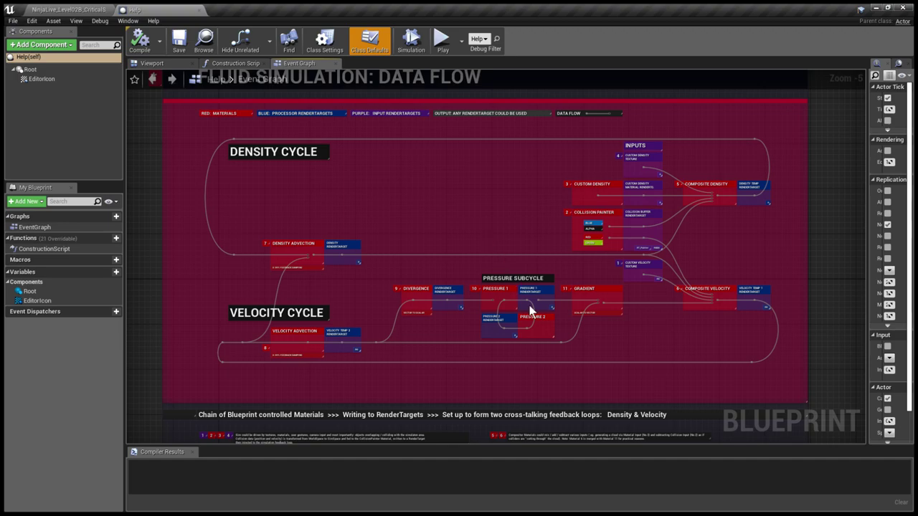
scroll(537, 329, up, 5)
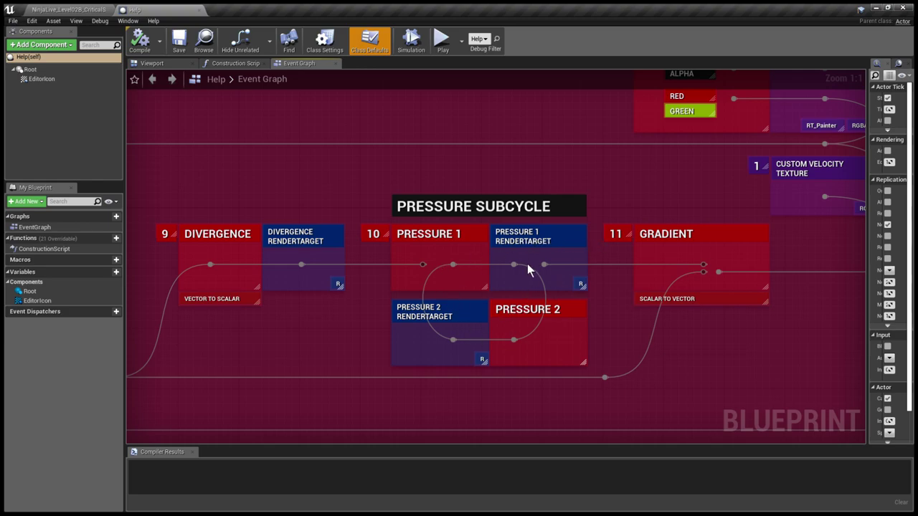
scroll(529, 264, down, 5)
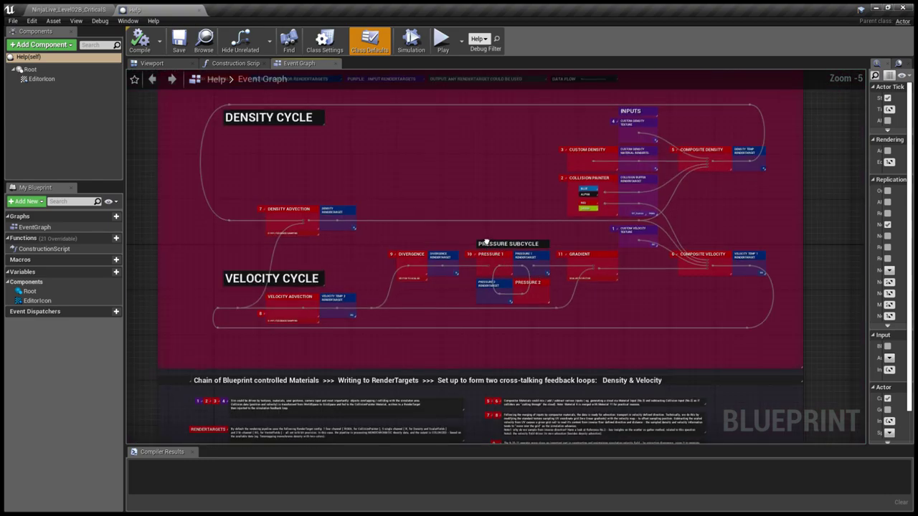
scroll(487, 245, up, 1)
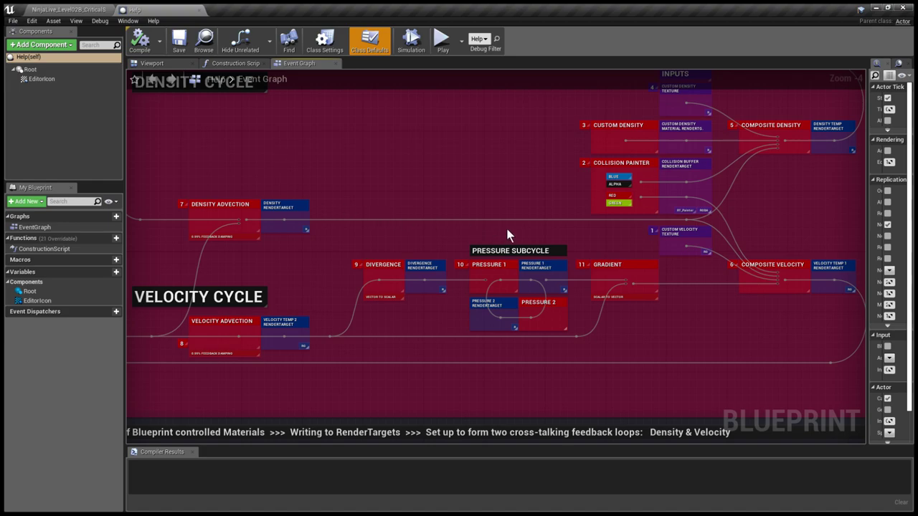
click(77, 12)
middle_drag(614, 288, 672, 324)
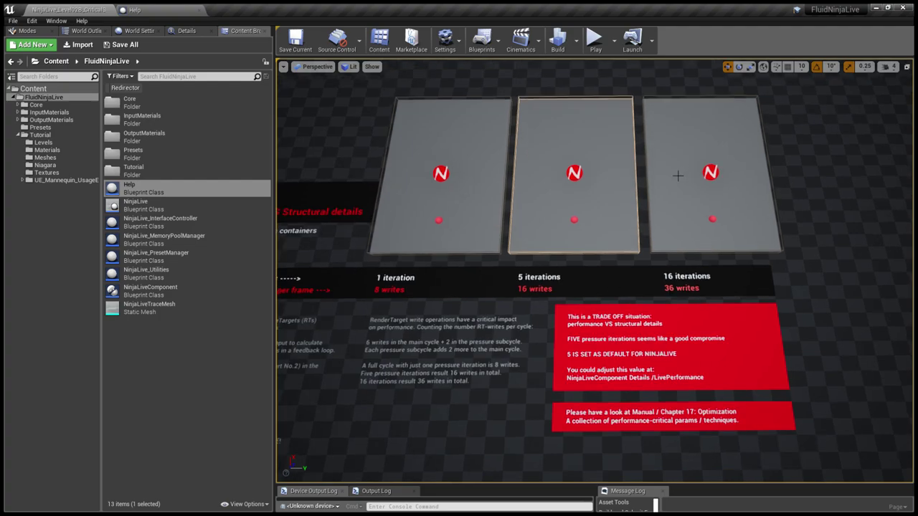
- Run the level fullscreen, compare the 1, 5 and 16 iteration containers of Stage 2, and end the simulation
key(F11)
key(alt+p)
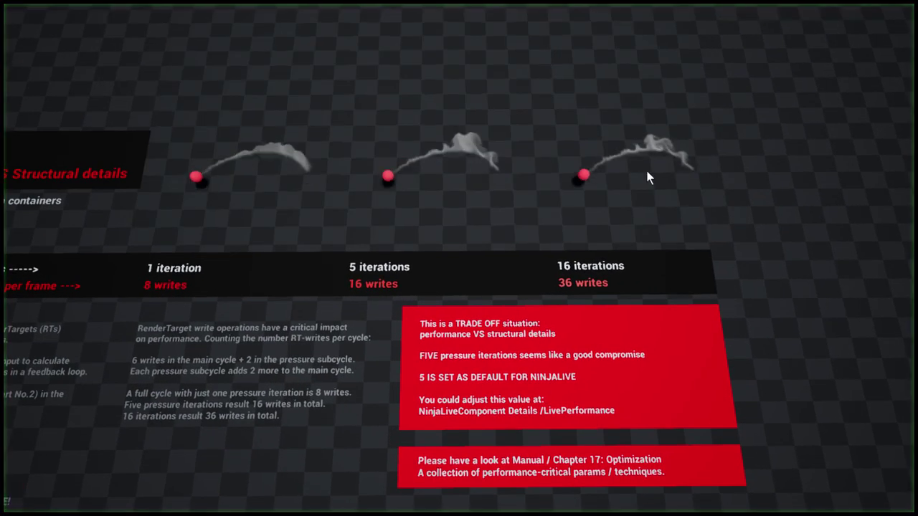
click(541, 180)
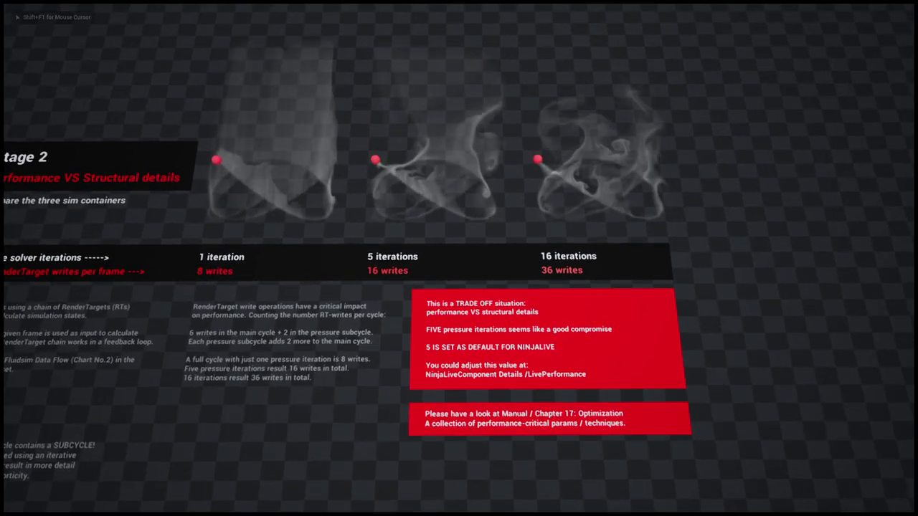
key(shift+F1)
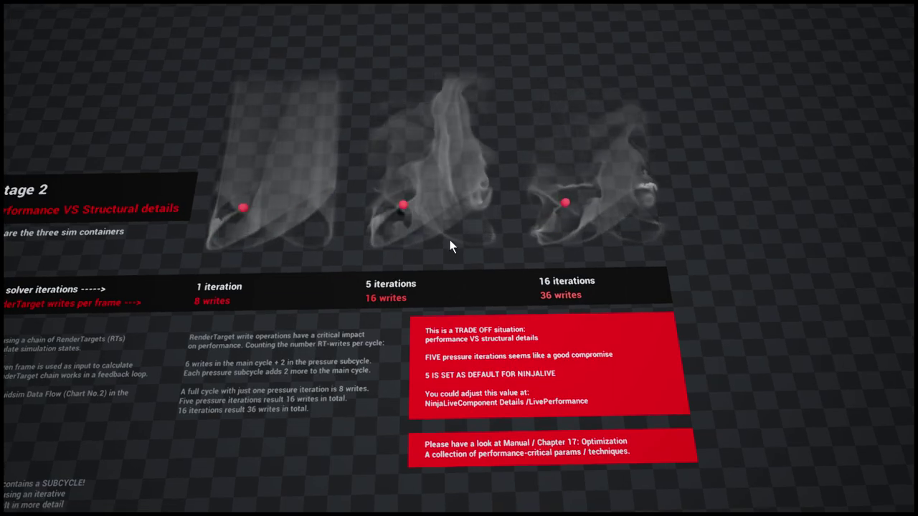
key(Escape)
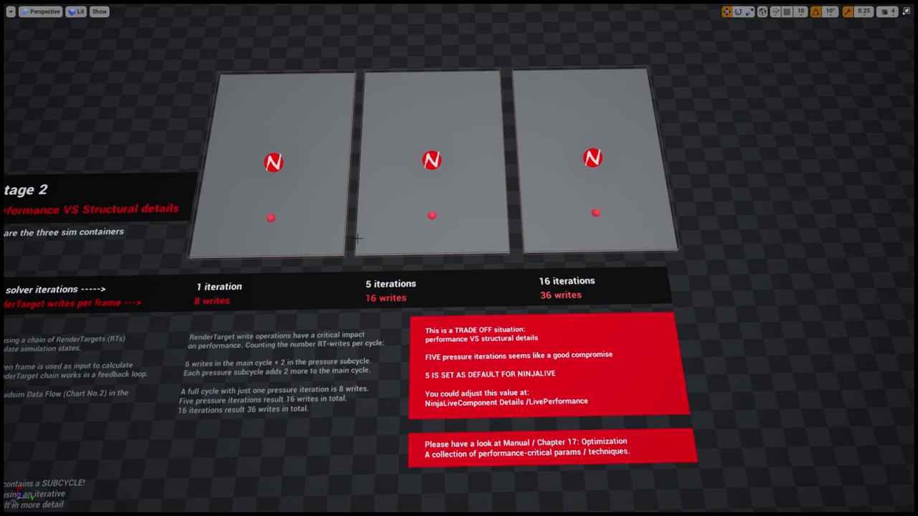
- Move from Stage 2 over to the Stage 3 Overdriving parameters display
key(s)
mouse_move(459, 259)
right_down()
mouse_move(415, 257)
mouse_move(451, 255)
right_up()
key(w)
key(d)
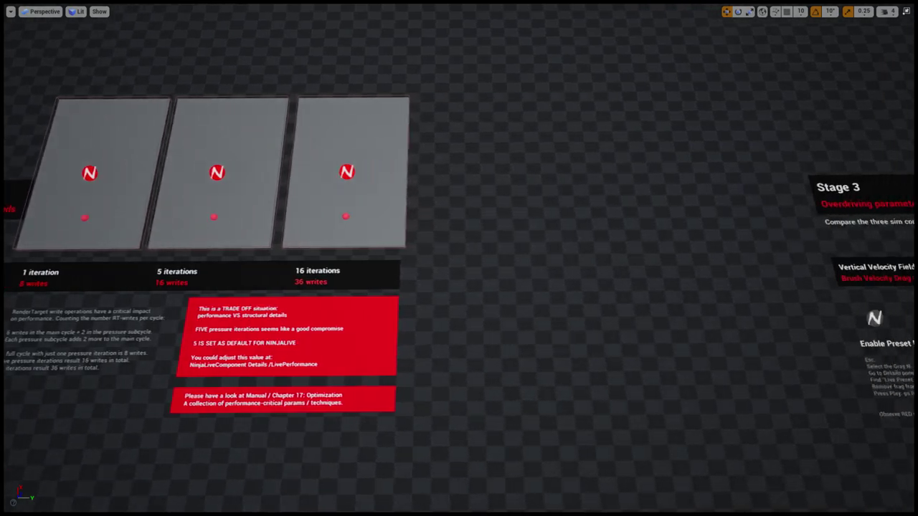
key(d)
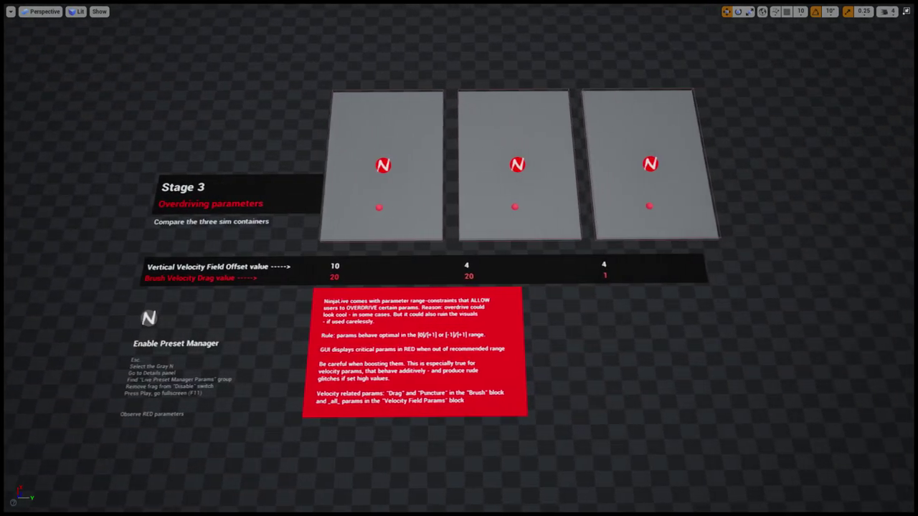
key(w)
mouse_move(363, 187)
right_down()
mouse_move(368, 154)
mouse_move(370, 178)
right_up()
key(s)
- Run the simulation, compare the three Stage 3 containers up close for overdrive glitches, and end it
key(alt+p)
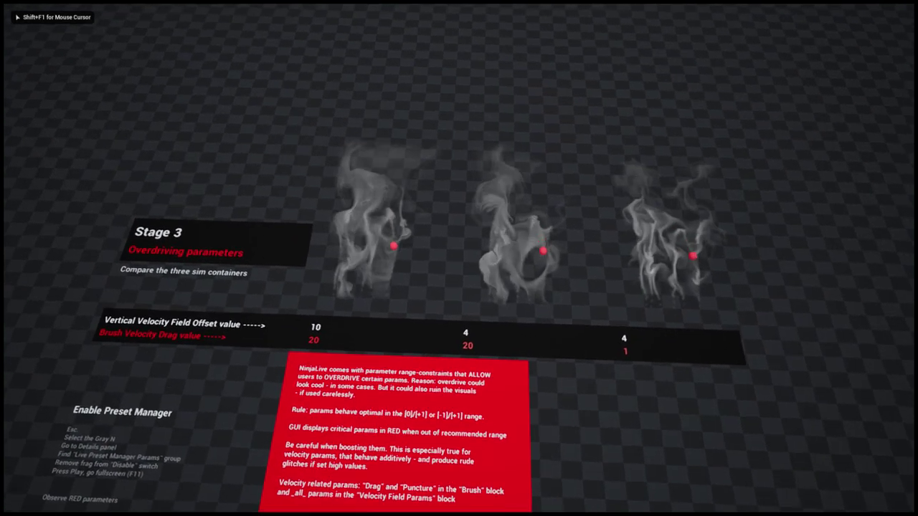
key(w)
key(w)
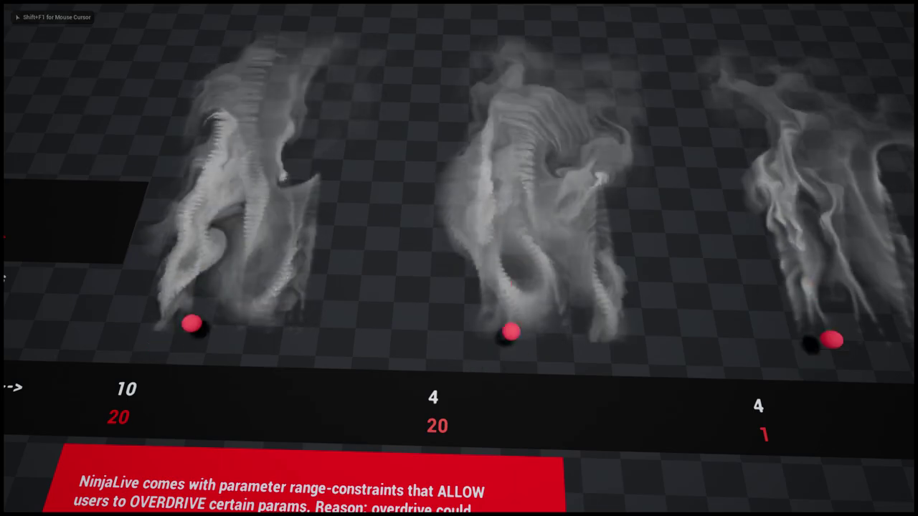
key(w)
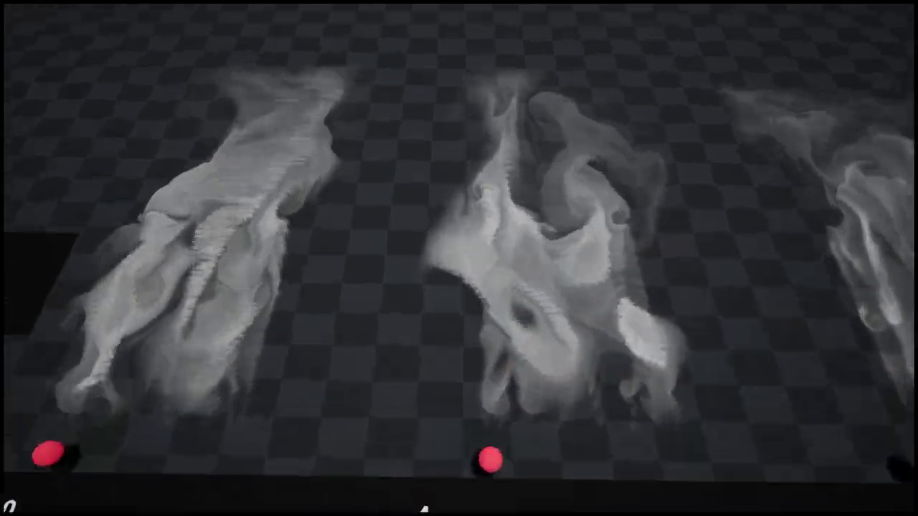
key(s)
key(w)
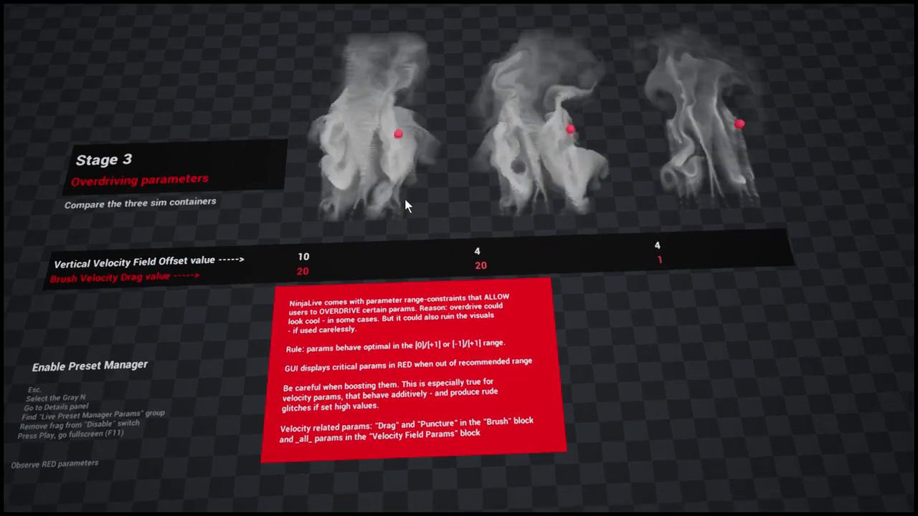
key(Escape)
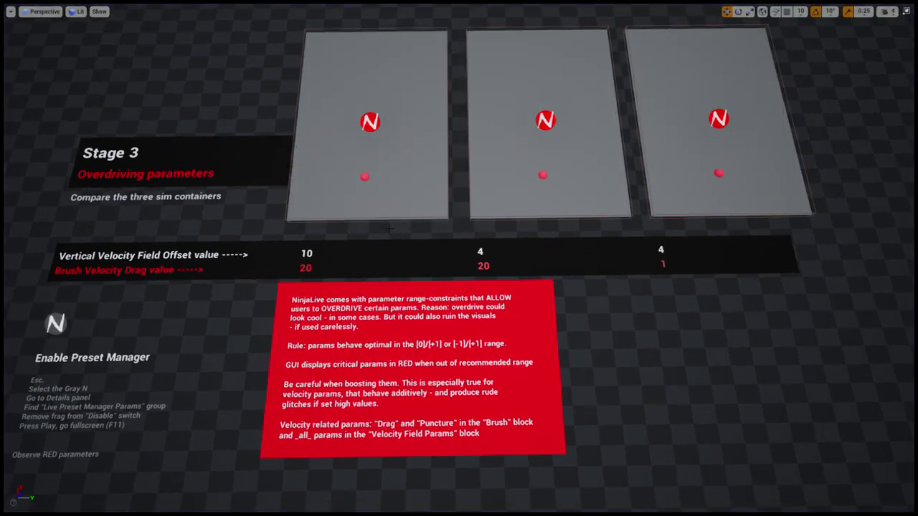
- Clear the Disable Preset Manager flag on Stage 3's NinjaLive_PresetManager actor and run the level fullscreen
key(F11)
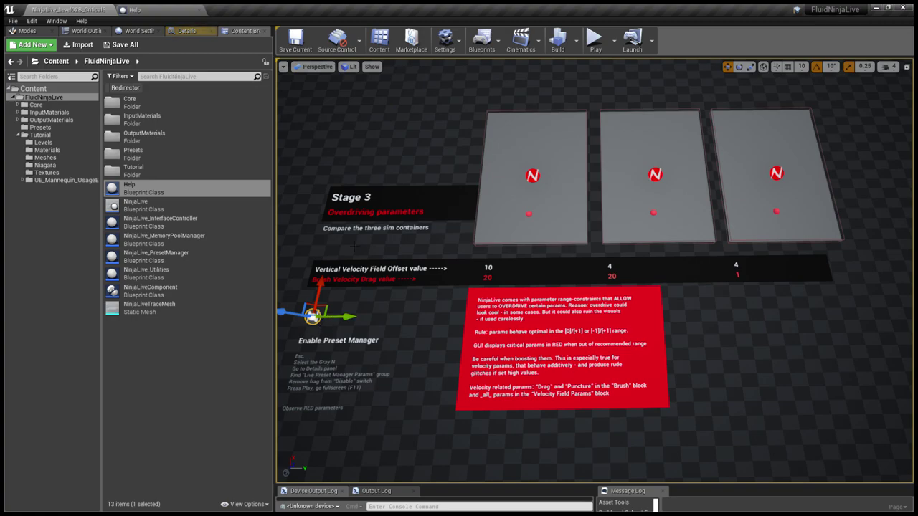
click(191, 33)
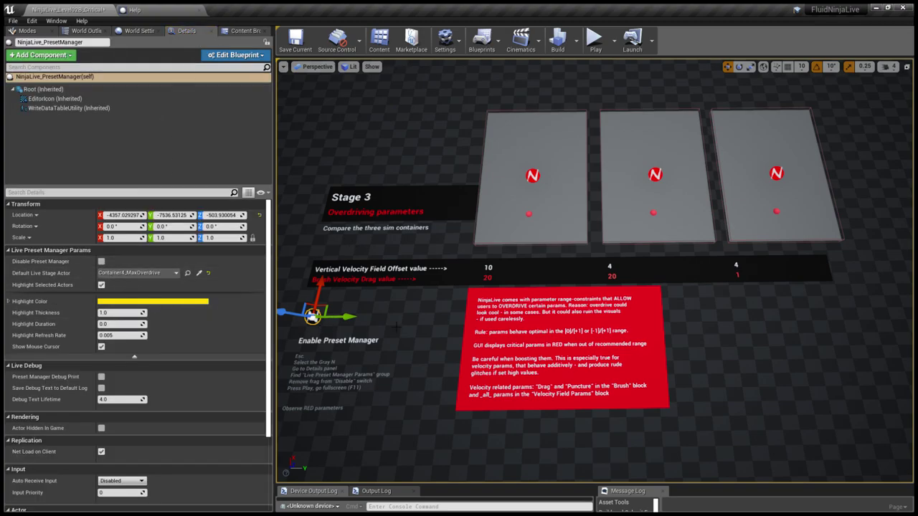
key(F11)
key(alt+p)
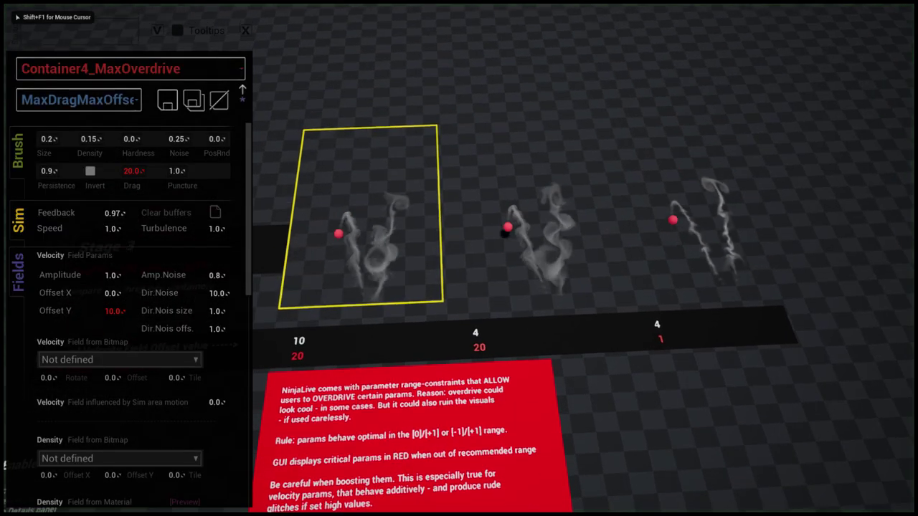
- Examine the red Drag and Offset Y parameters of Container4_MaxOverdrive beside the running simulations
key(s)
key(shift+F1)
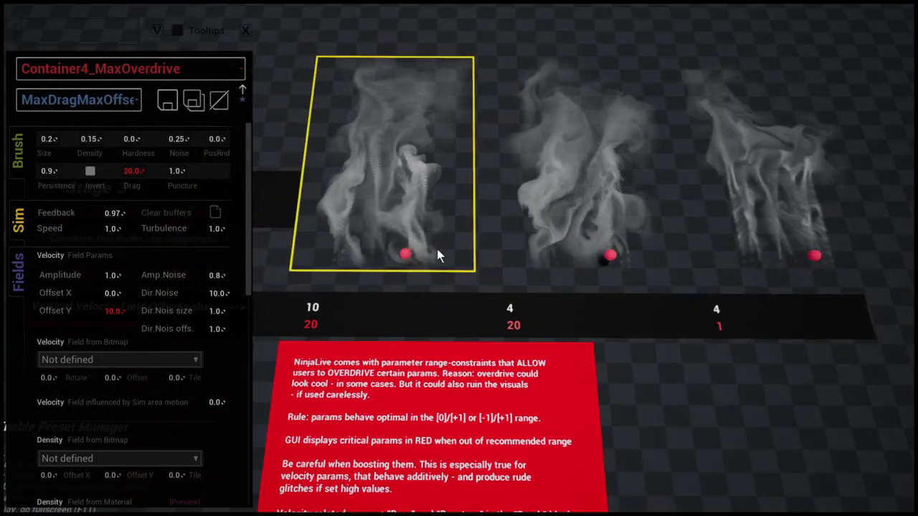
key(s)
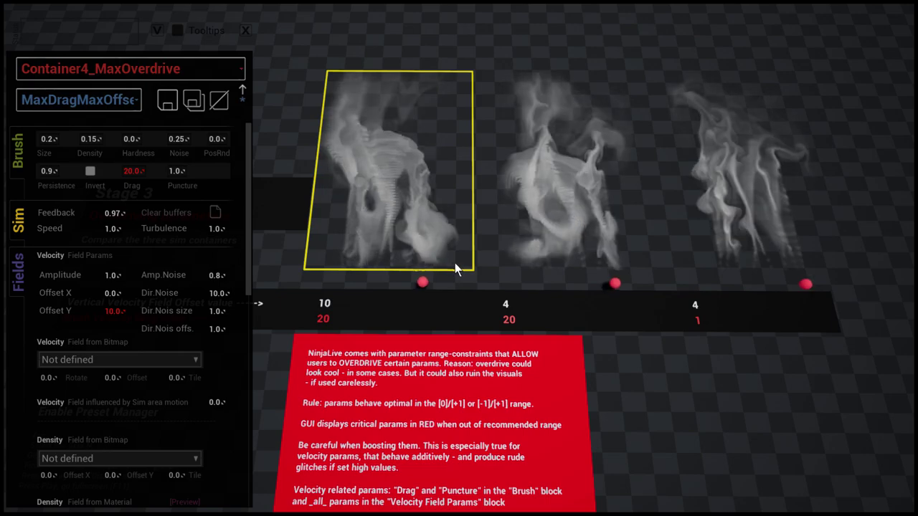
click(455, 262)
key(shift+F1)
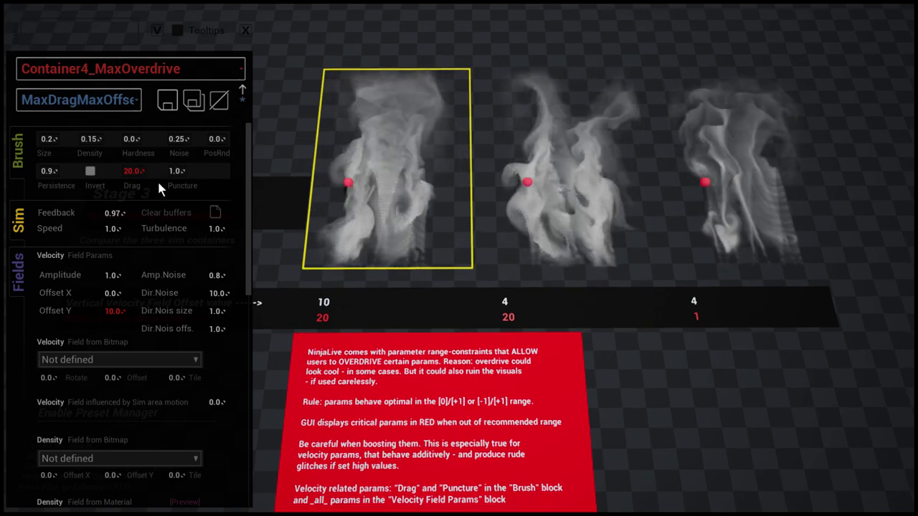
click(398, 208)
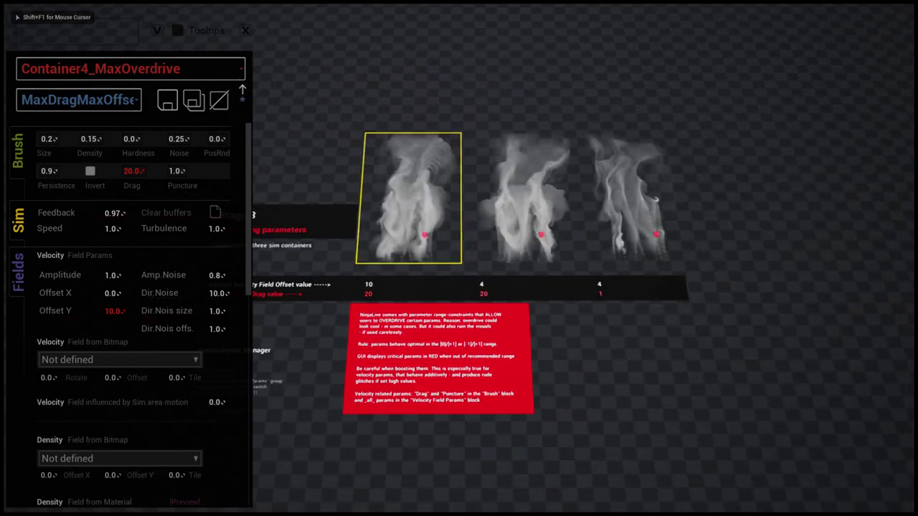
key(shift+F1)
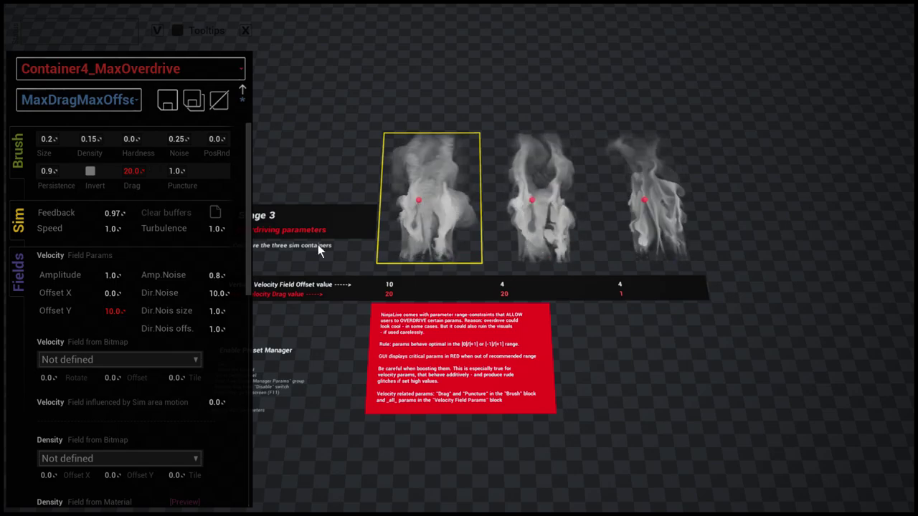
- Enable tooltips, show the range hints for the brush Drag and velocity Offset Y parameters, and disable tooltips again
click(179, 32)
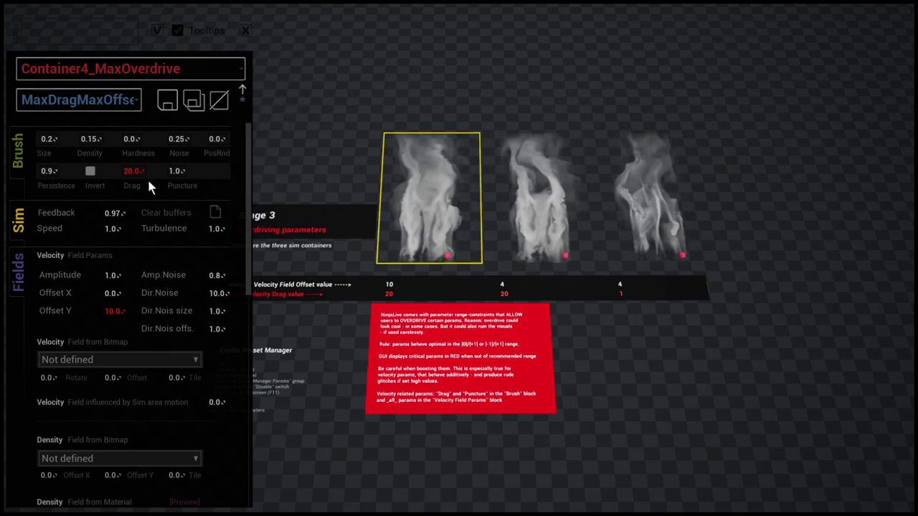
mouse_move(141, 182)
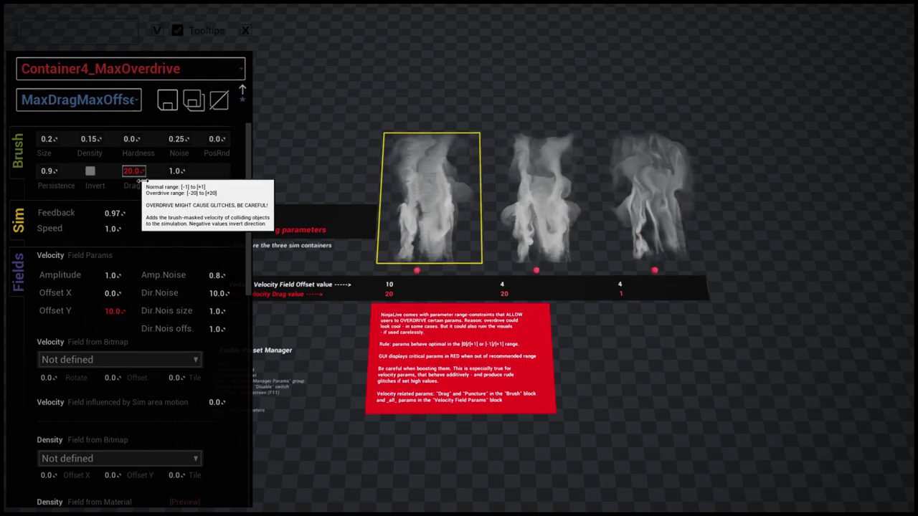
mouse_move(117, 316)
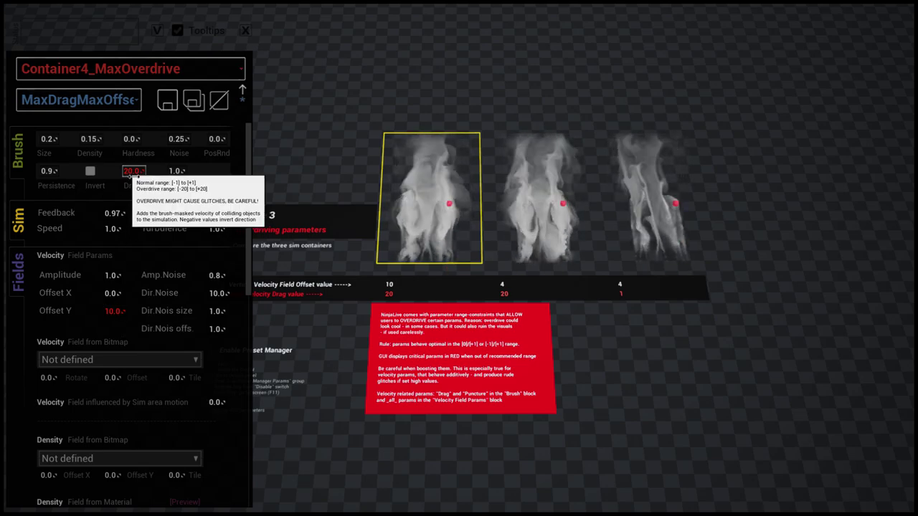
click(178, 30)
- Inspect the running containers and read the red overdrive note below them up close
click(439, 177)
key(w)
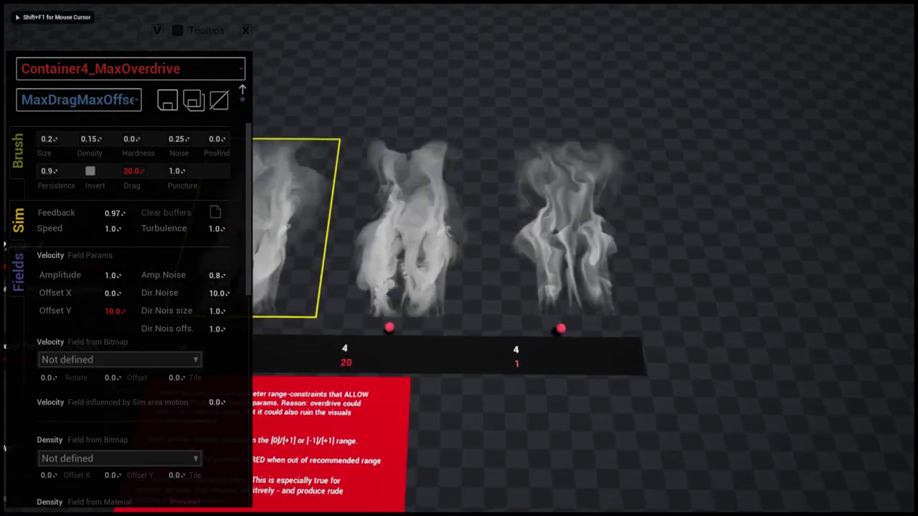
key(s)
key(w)
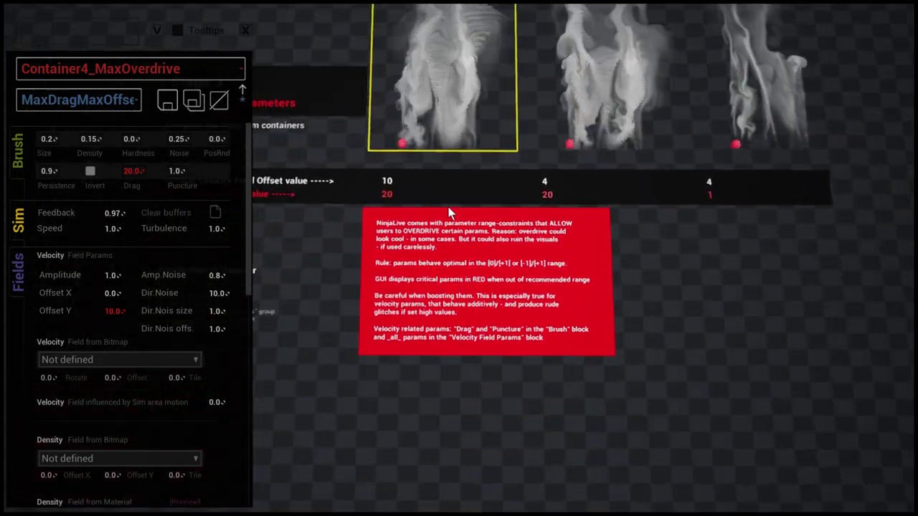
key(shift+F1)
key(s)
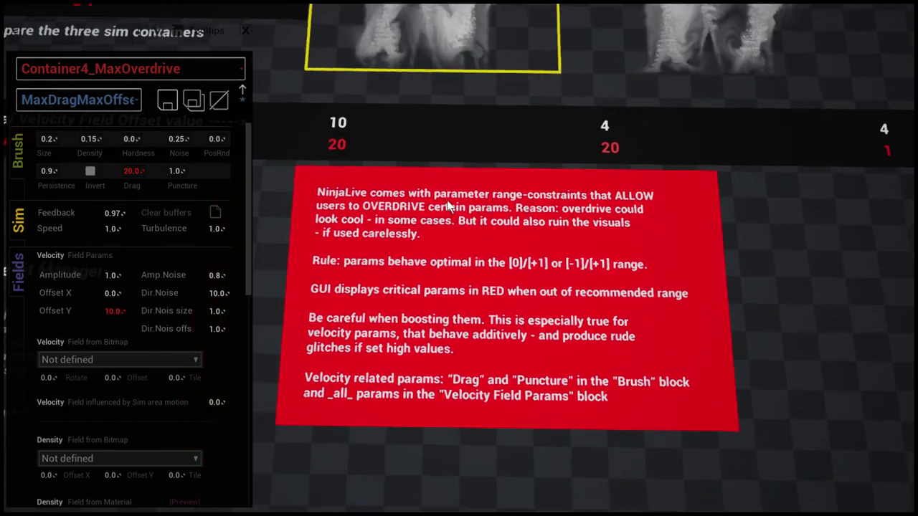
key(s)
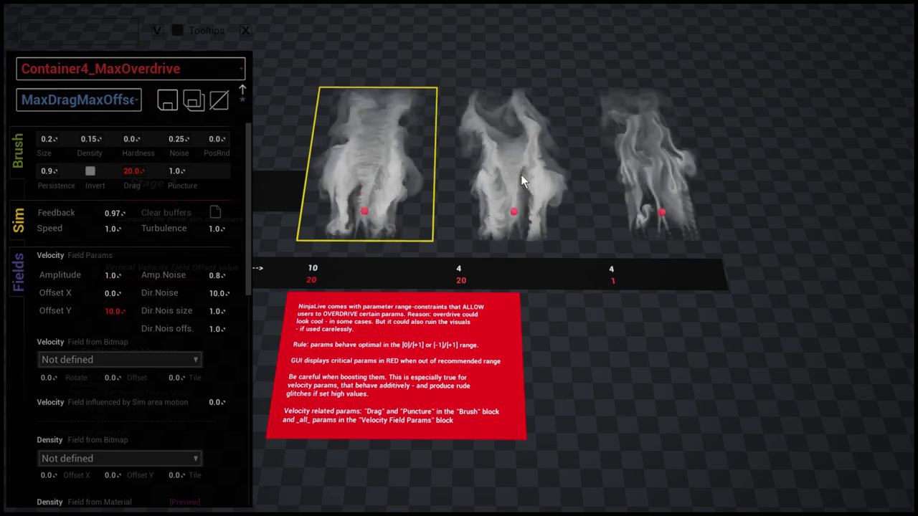
- Compare the container with Drag value 1 against the two overdriven containers up close, and end the simulation
drag(479, 170, 423, 172)
key(d)
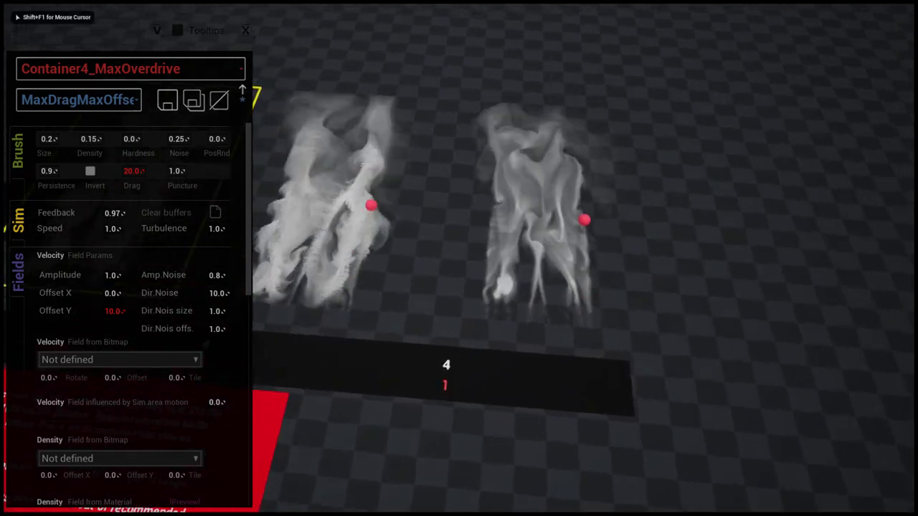
key(s)
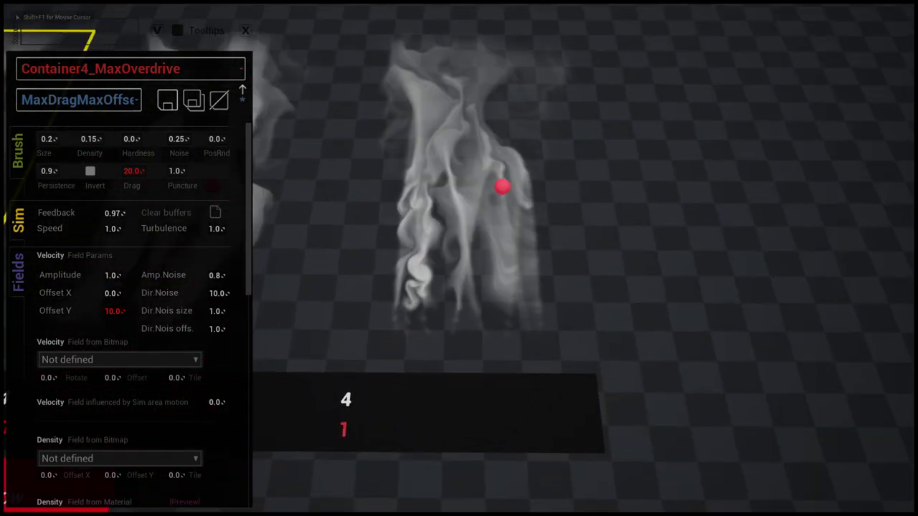
key(w)
key(s)
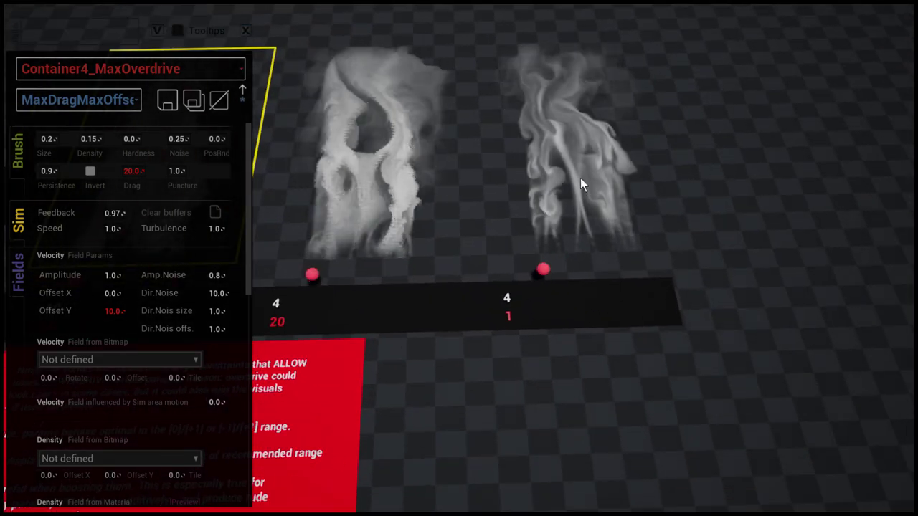
key(shift+F1)
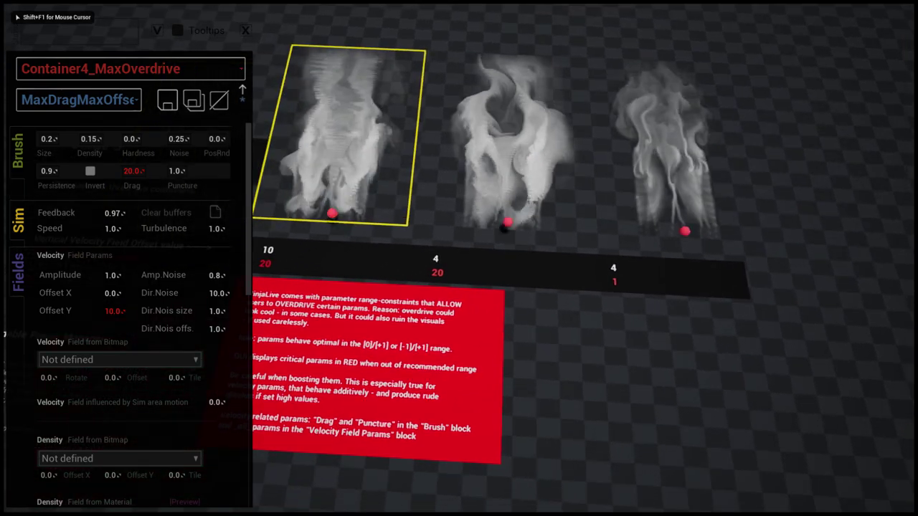
key(shift+F1)
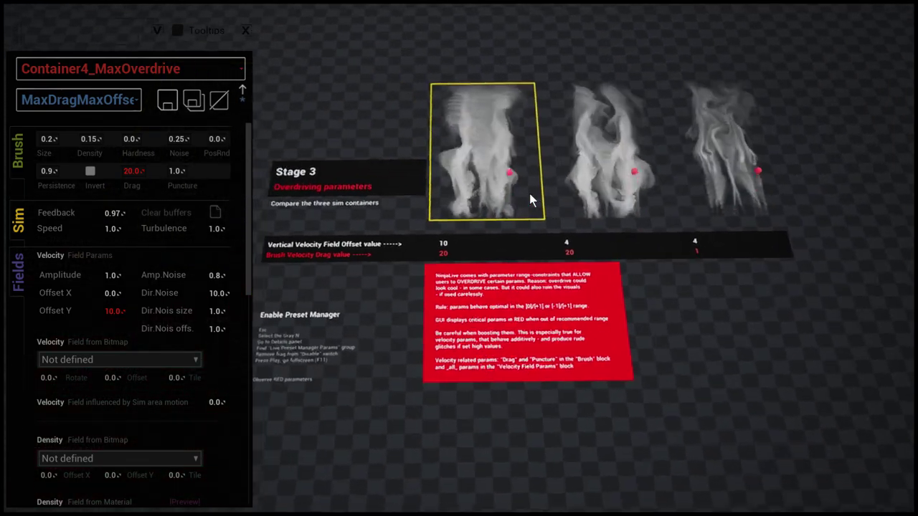
key(Escape)
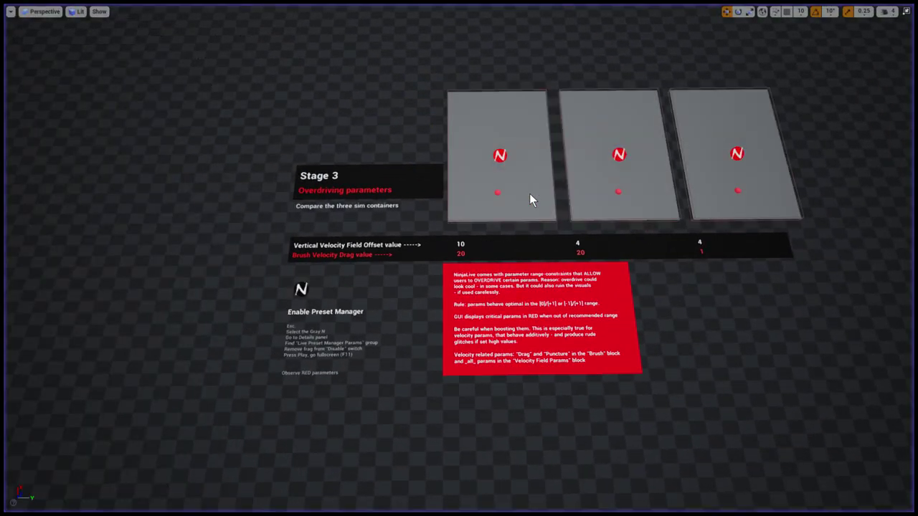
- Leave fullscreen and show the tutorial's Levels folder in the project content
key(F11)
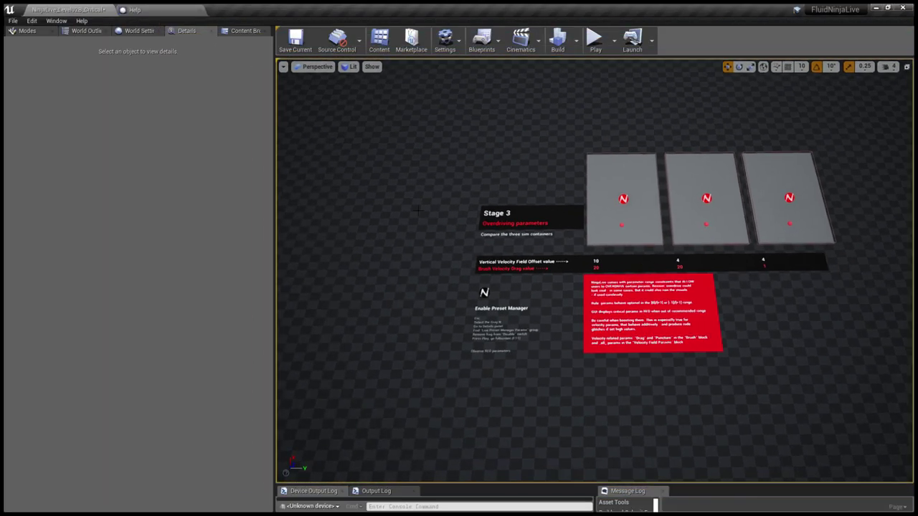
click(225, 32)
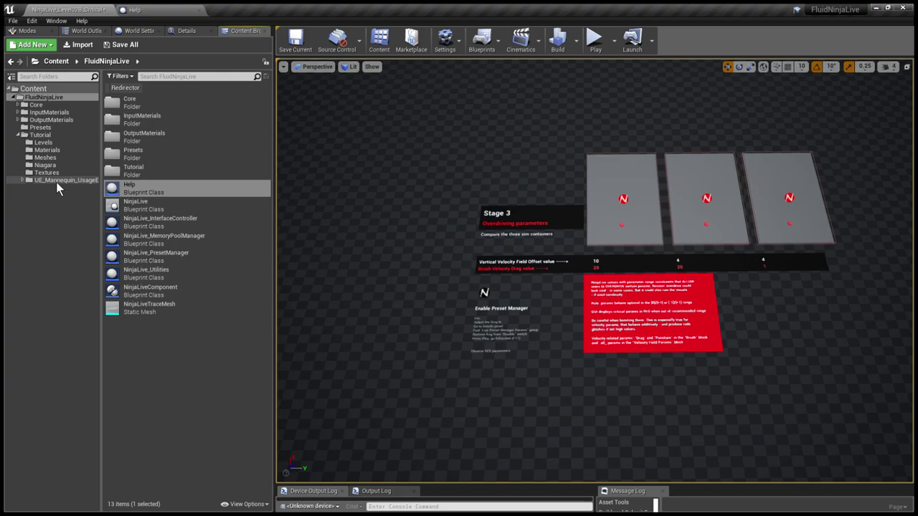
click(51, 145)
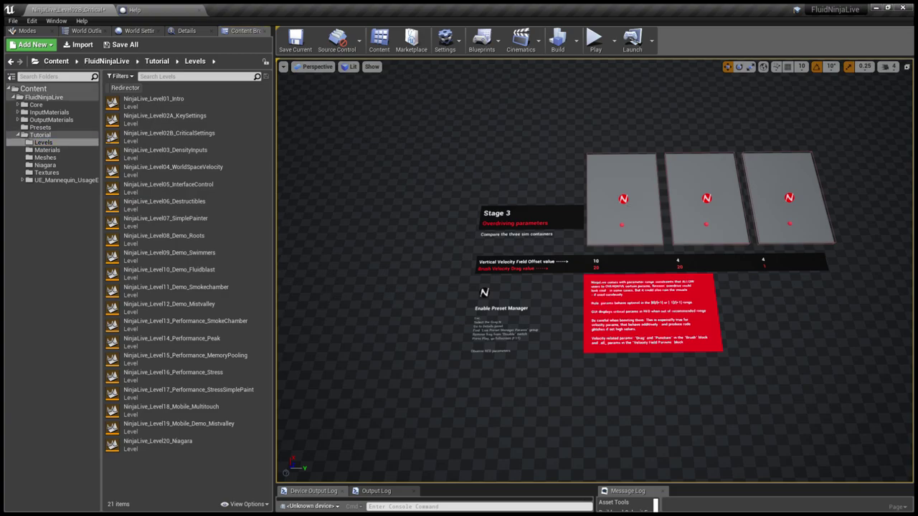
- Inspect the Internal Render Targets to Export list in the NinjaLiveComponent of Container4_MaxOverdrive, and collapse it again
click(185, 31)
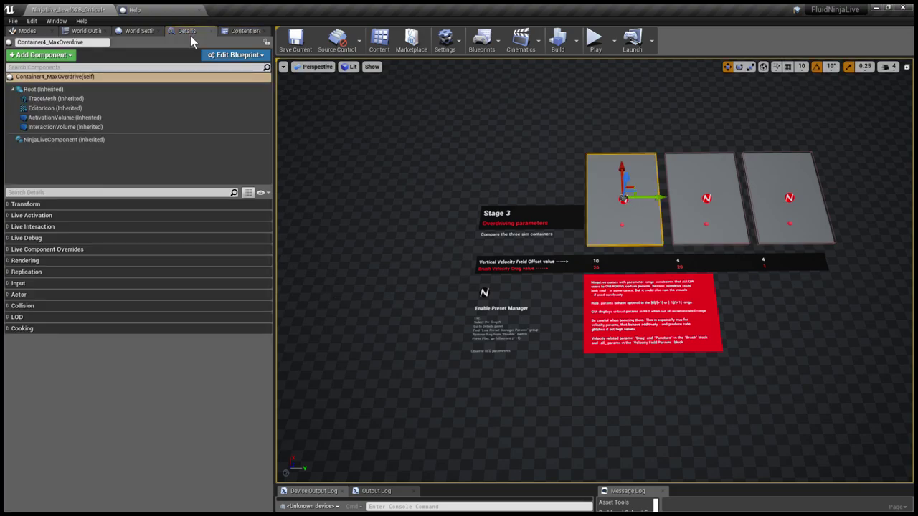
click(75, 140)
click(60, 250)
click(54, 237)
scroll(118, 313, down, 5)
click(8, 373)
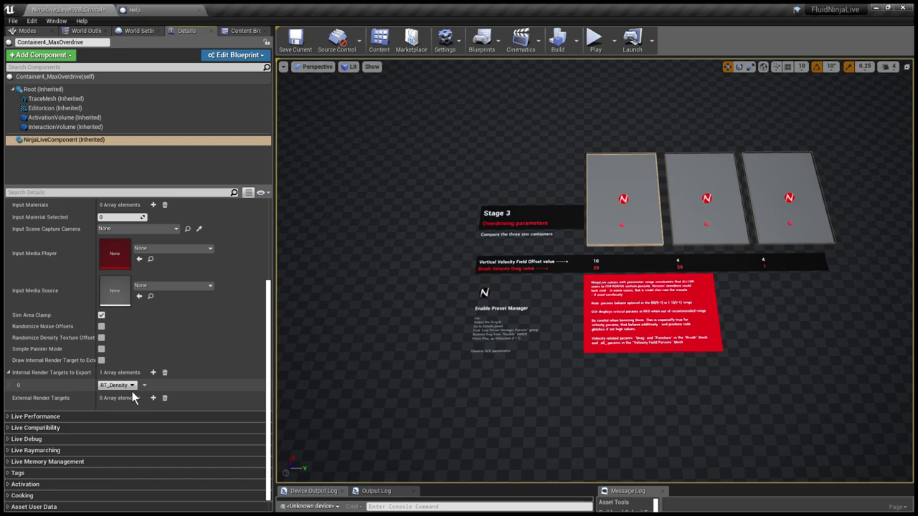
click(9, 373)
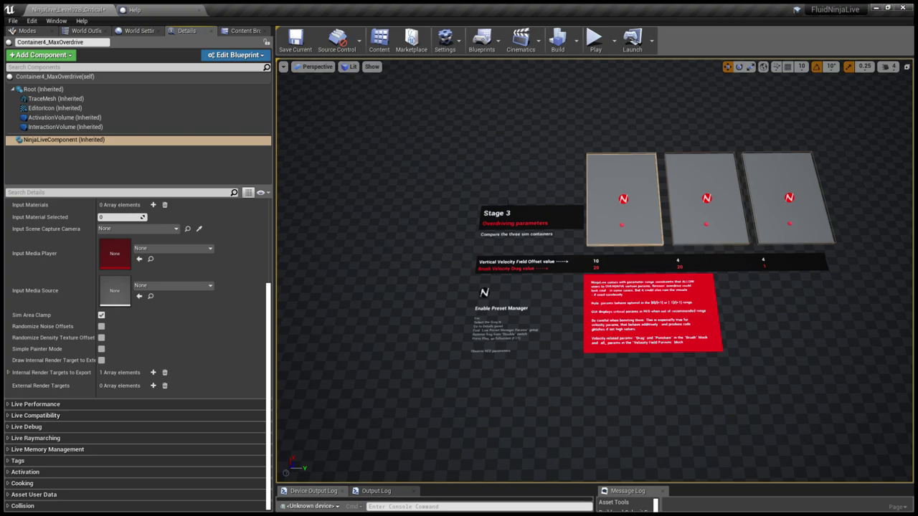
- Return past Stage 2 to the Level 2B title board at Stage 1
key(a)
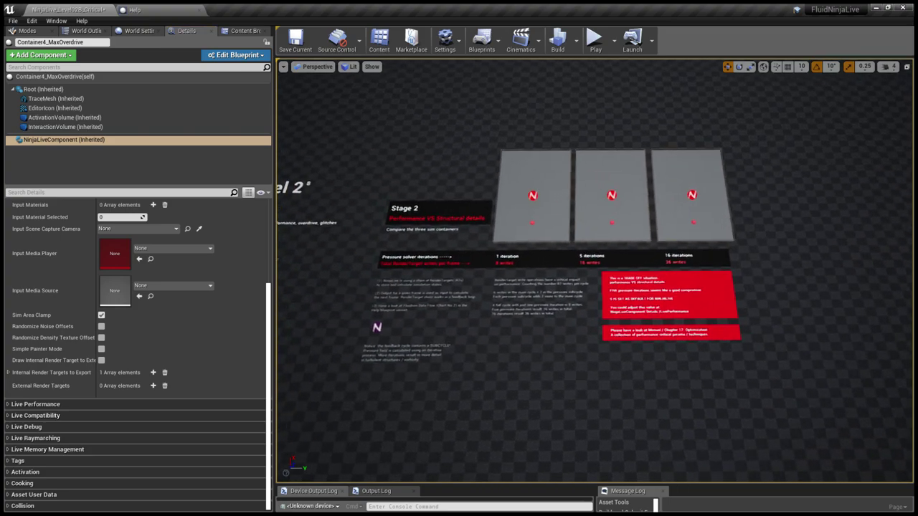
middle_drag(414, 177, 344, 184)
mouse_move(508, 206)
middle_down()
mouse_move(485, 207)
mouse_move(510, 206)
middle_up()
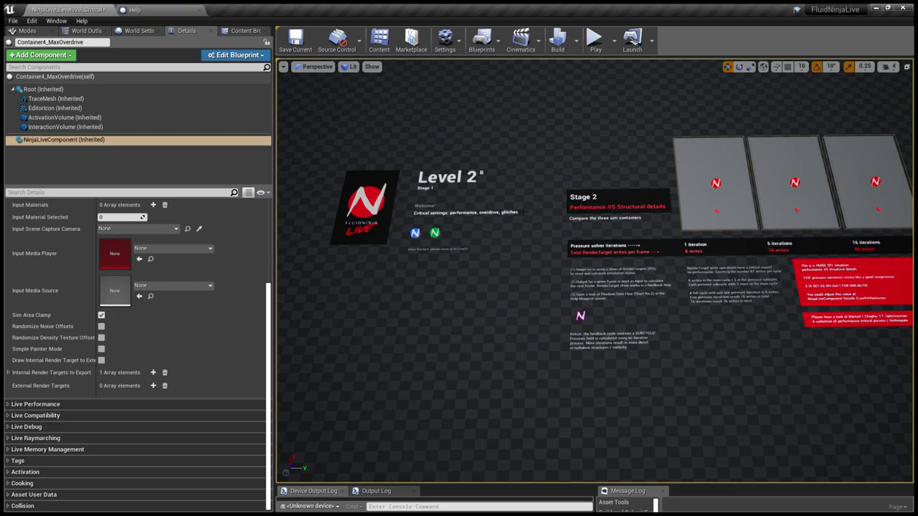